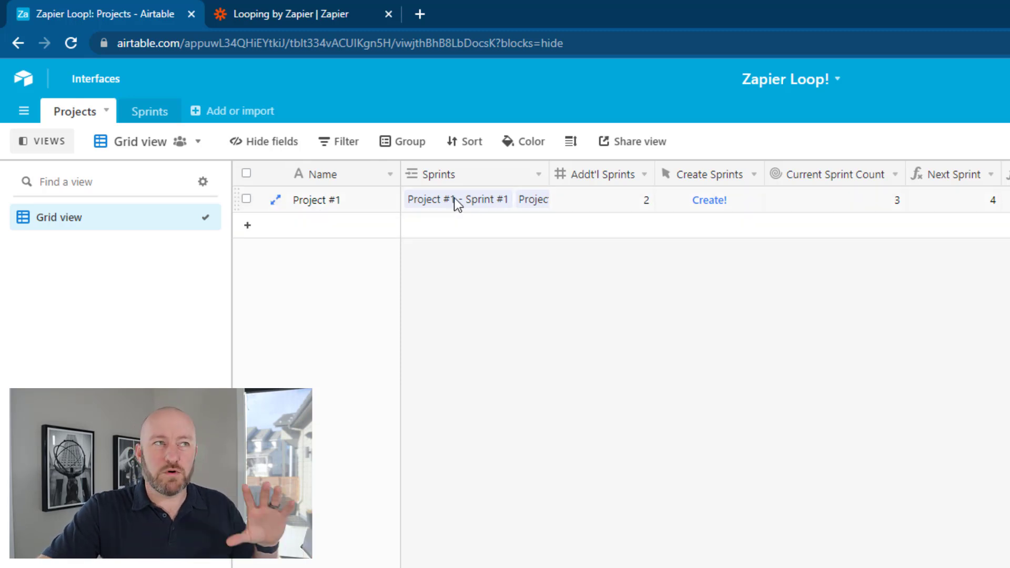
Step: Change Project #1's Addt'l Sprints from 2 to 5, making its new total count 8
{"action": "left_click", "coordinate": [615, 202]}
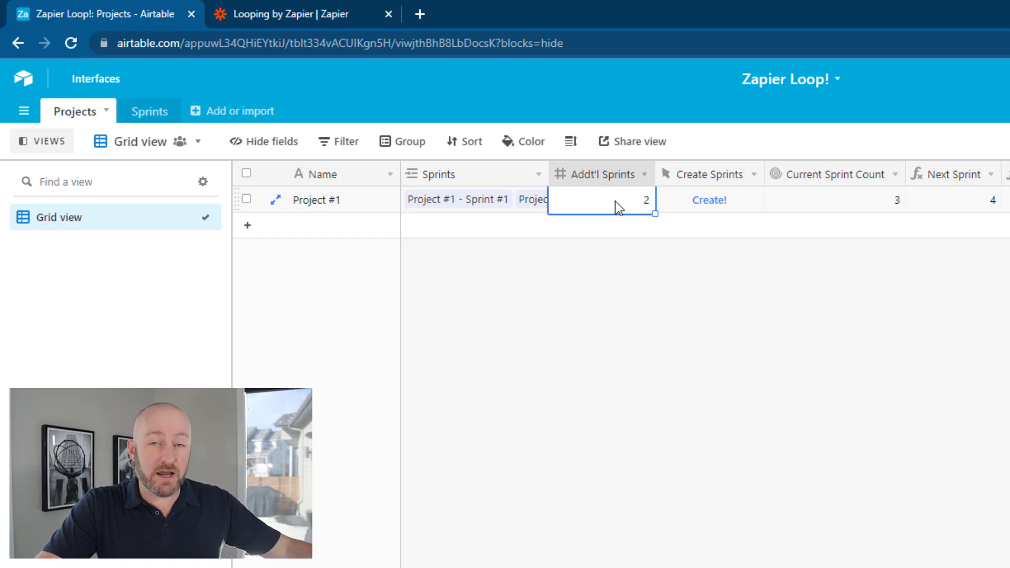
{"action": "type", "text": "5"}
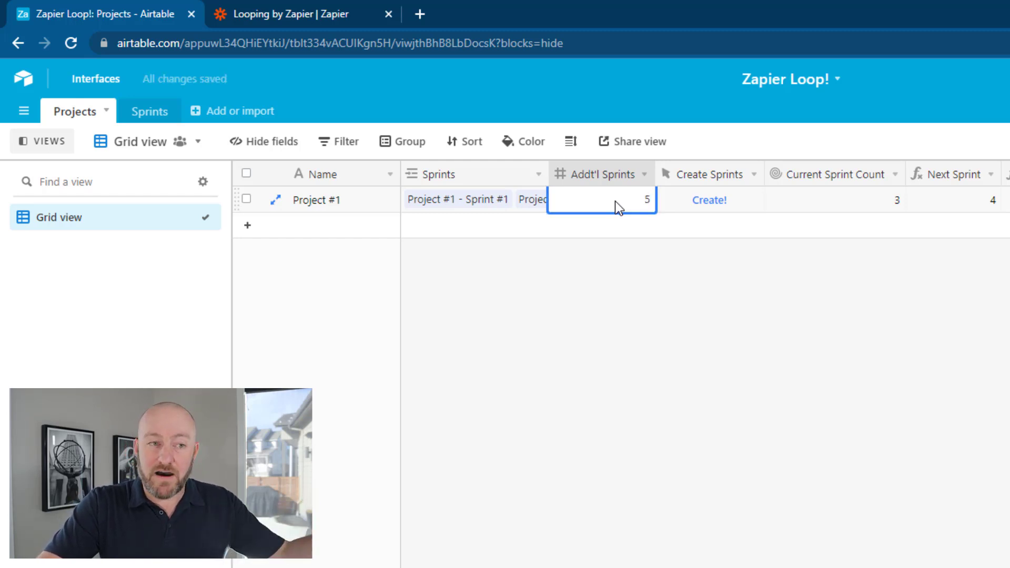
{"action": "left_click", "coordinate": [655, 366]}
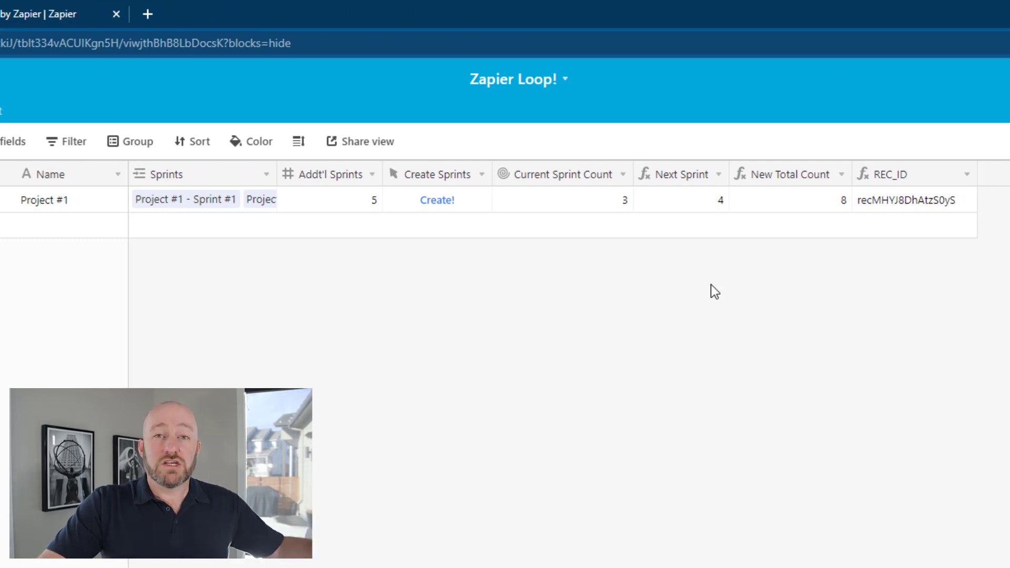
Step: Change the Current Sprint Count field from Rollup to a Count of linked Sprints records
{"action": "left_click", "coordinate": [584, 200]}
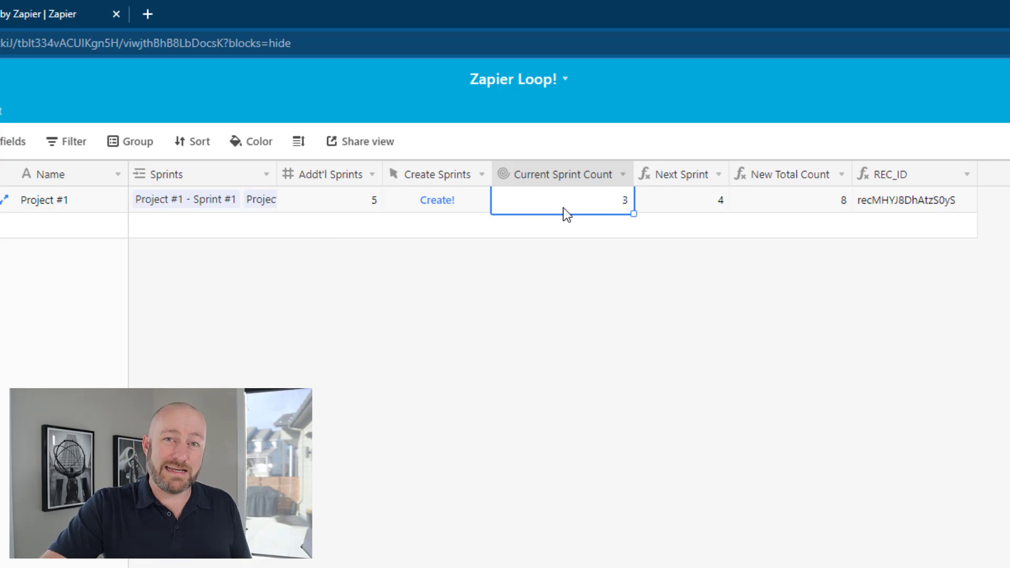
{"action": "double_click", "coordinate": [579, 176]}
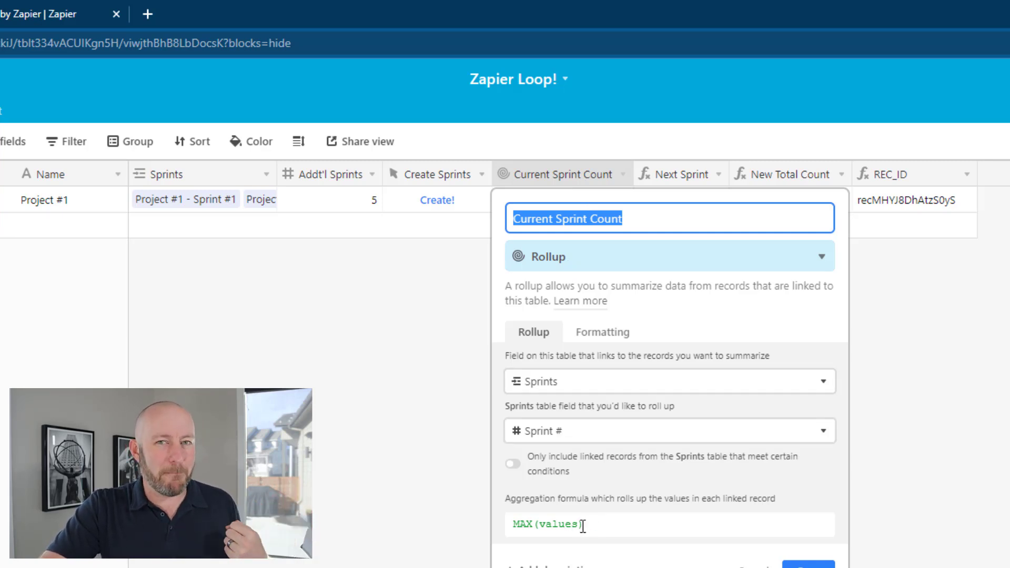
{"action": "left_click", "coordinate": [596, 272]}
{"action": "type", "text": "c"}
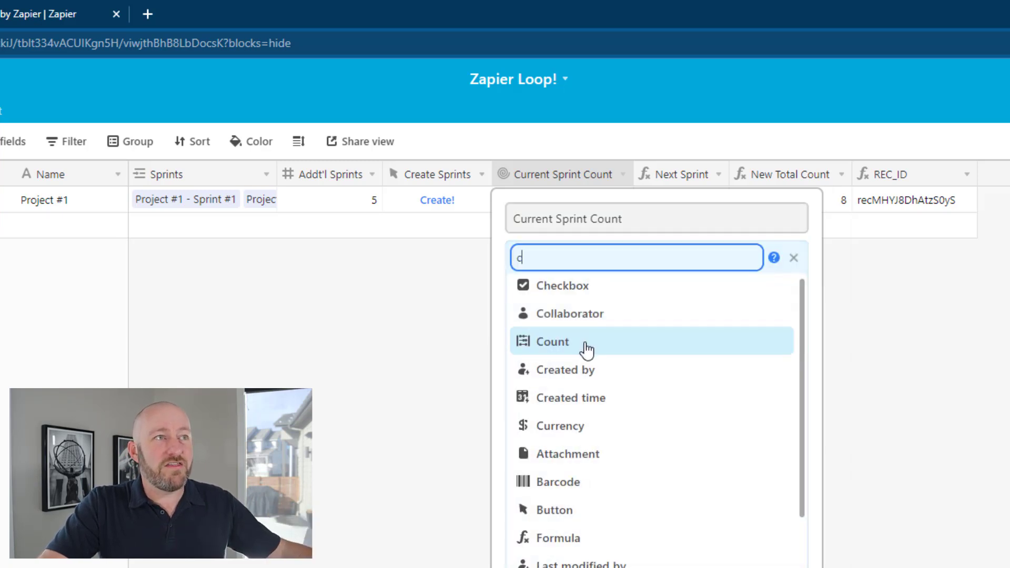
{"action": "left_click", "coordinate": [560, 344]}
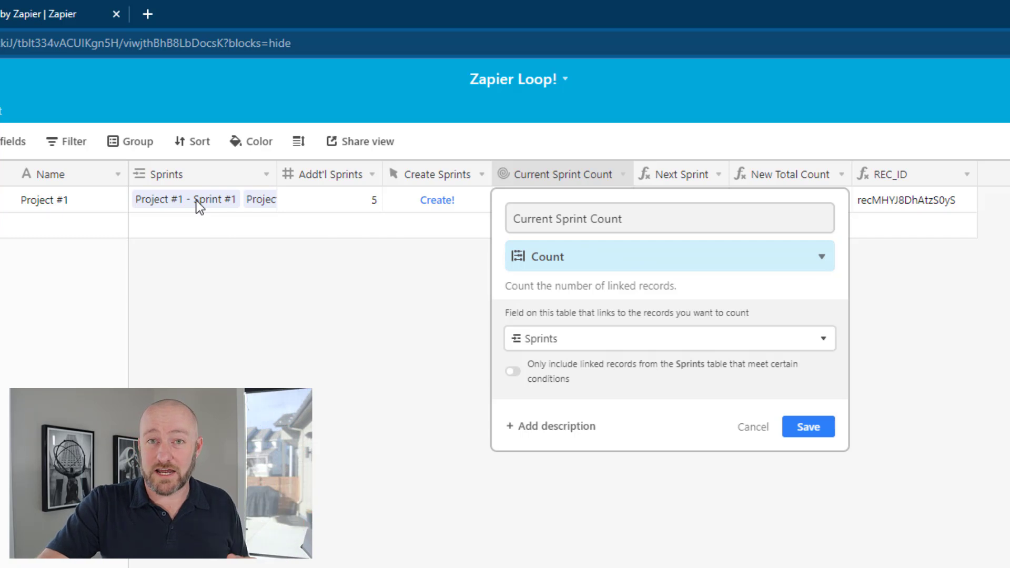
{"action": "left_click", "coordinate": [807, 426]}
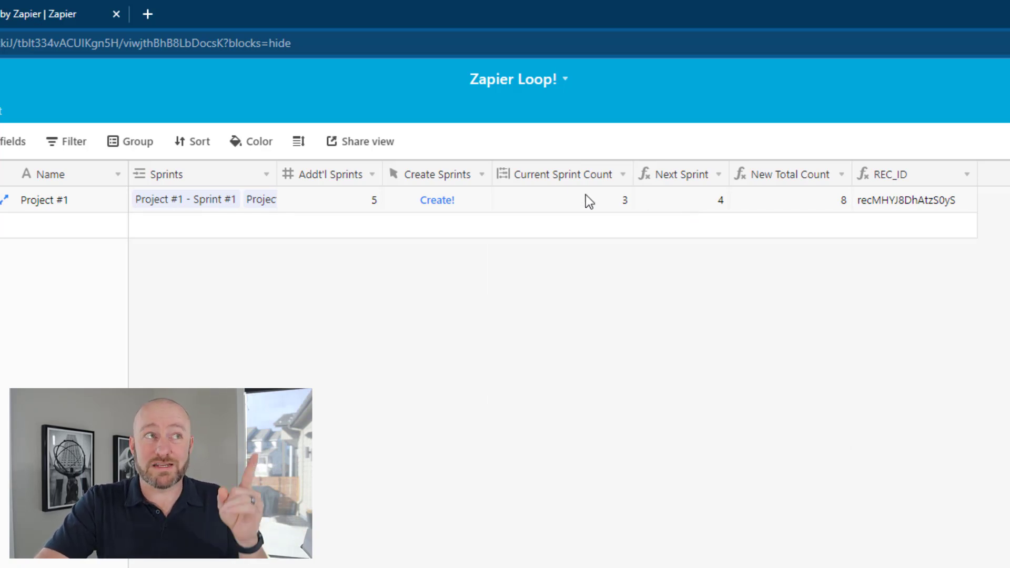
{"action": "double_click", "coordinate": [655, 180]}
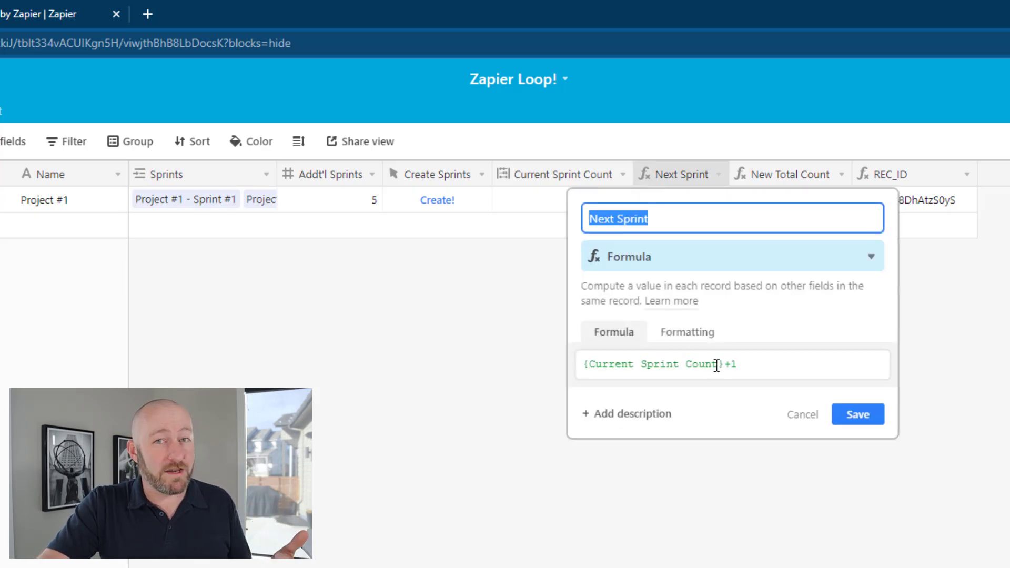
{"action": "left_click", "coordinate": [856, 416]}
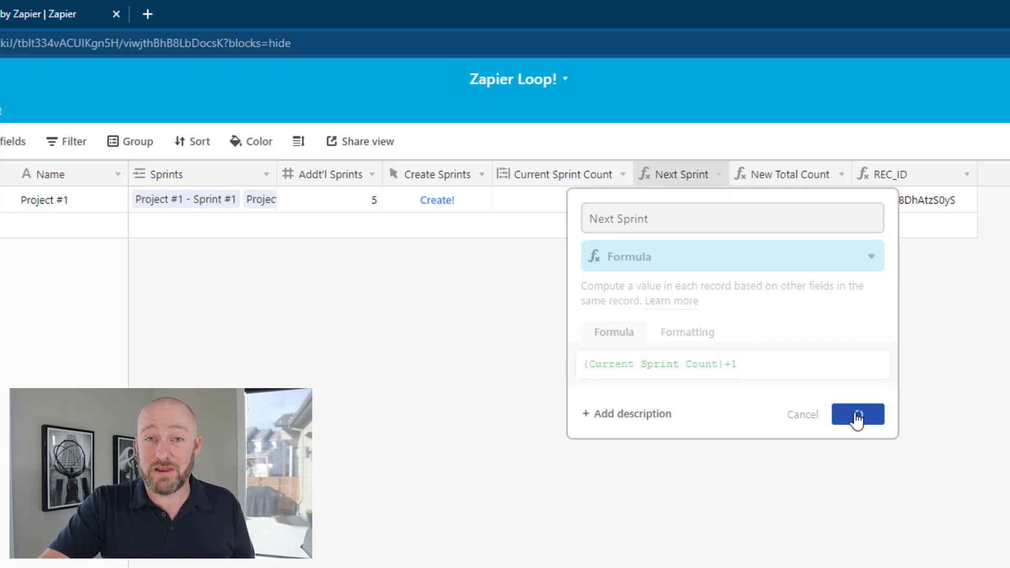
{"action": "double_click", "coordinate": [797, 173]}
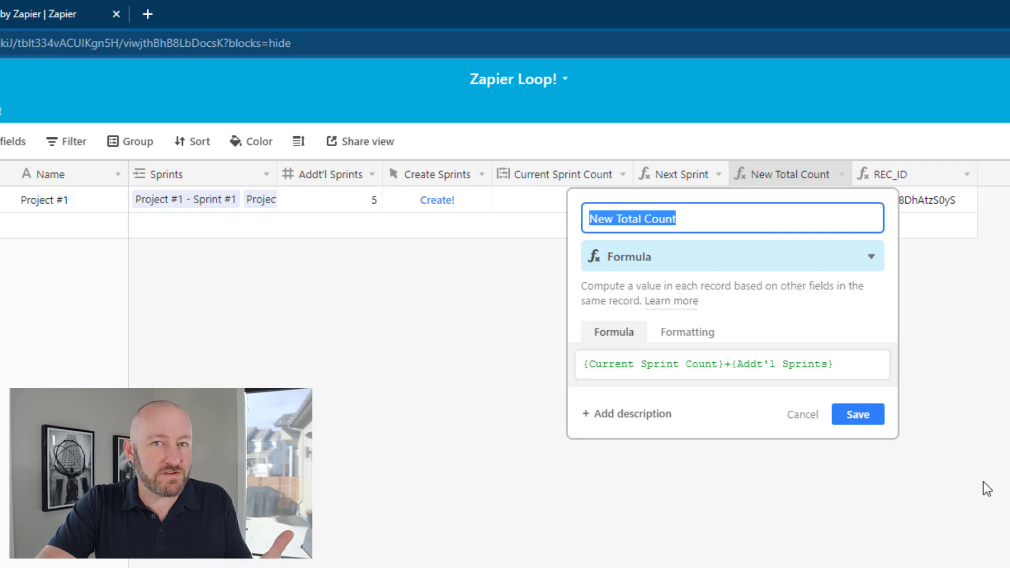
{"action": "key", "text": "Return"}
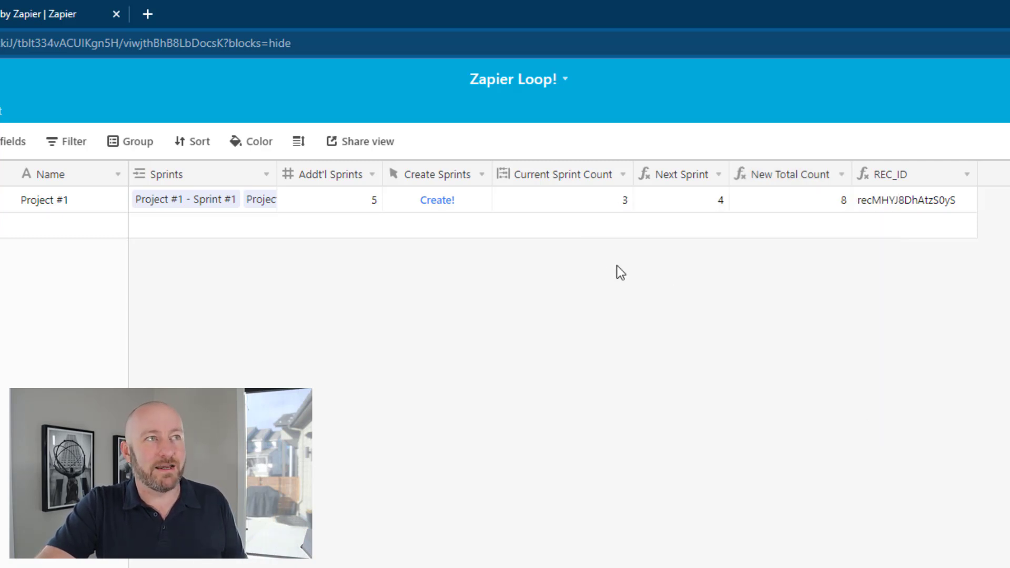
{"action": "mouse_move", "coordinate": [800, 199]}
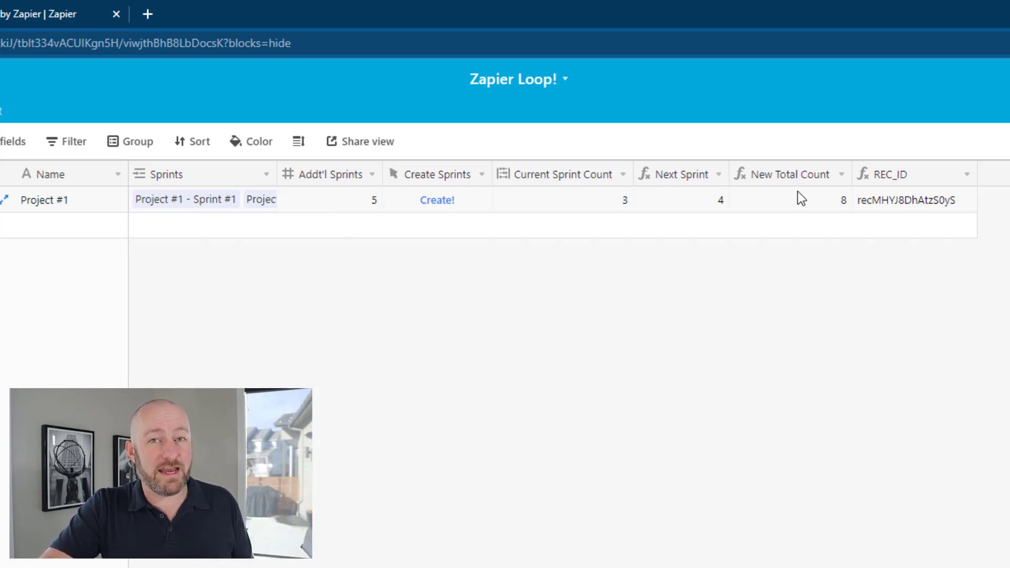
{"action": "left_click", "coordinate": [915, 190]}
{"action": "double_click", "coordinate": [919, 169]}
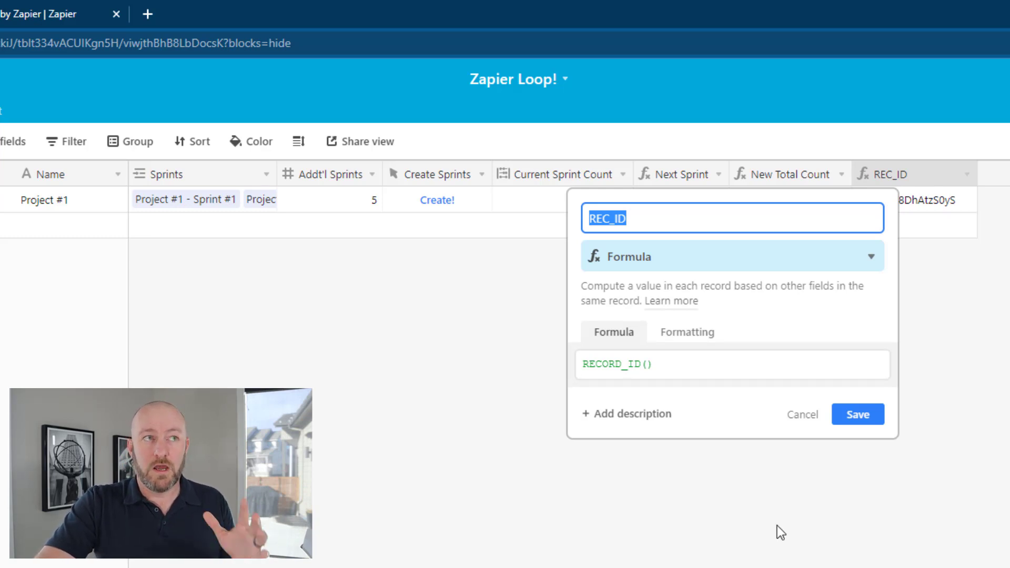
{"action": "left_click", "coordinate": [798, 413]}
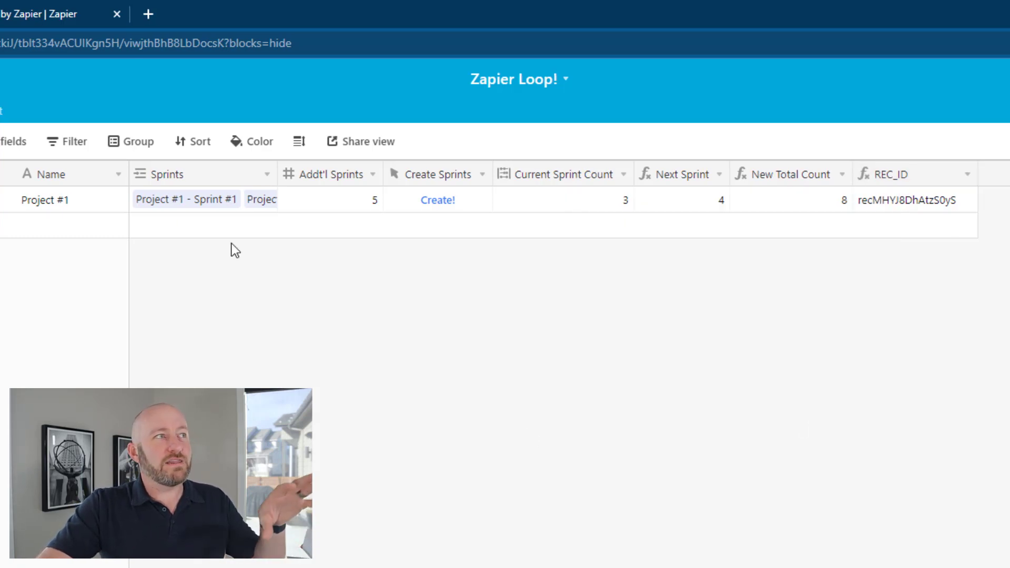
Step: Review Project #1's three sprints, their Sprint # values and start dates in the Sprints table
{"action": "left_click", "coordinate": [155, 115]}
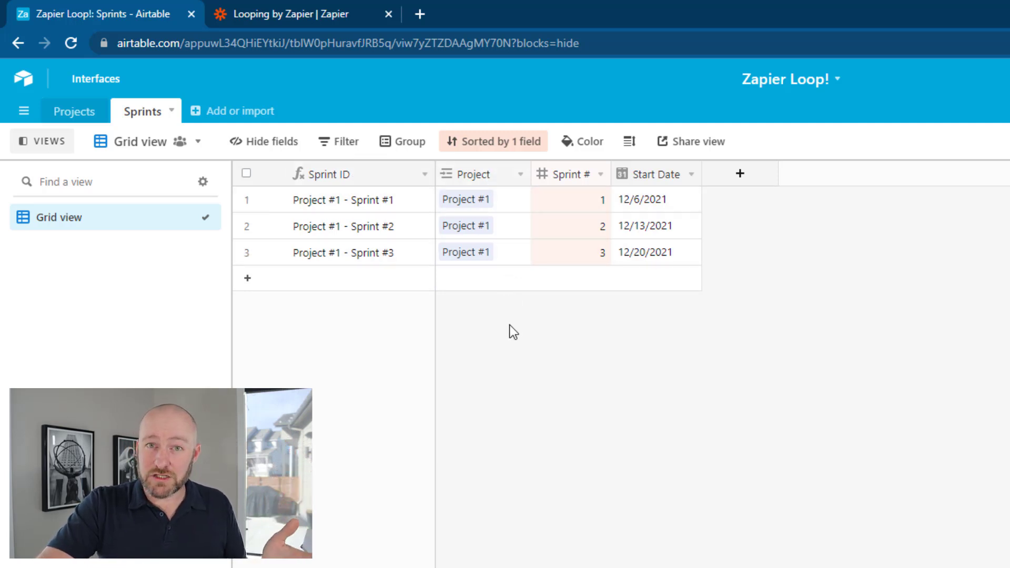
{"action": "left_click", "coordinate": [585, 200]}
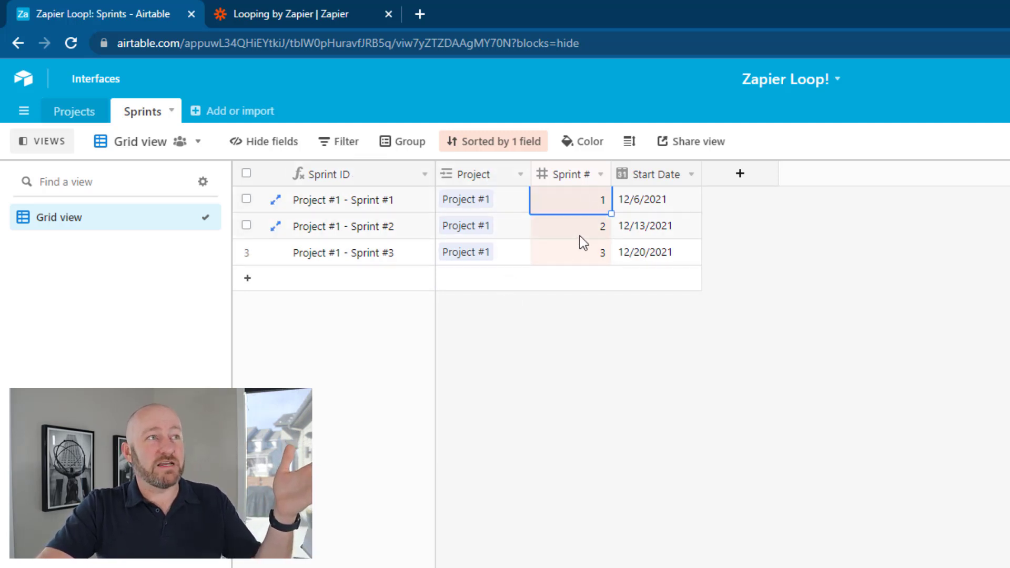
{"action": "left_click", "coordinate": [581, 236]}
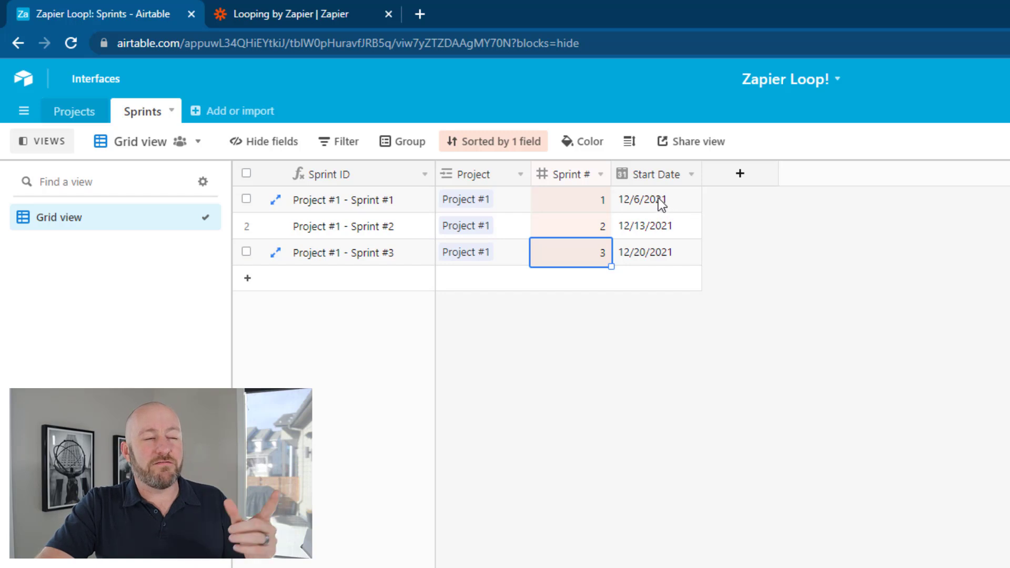
{"action": "left_click_drag", "start_coordinate": [662, 206], "coordinate": [665, 255]}
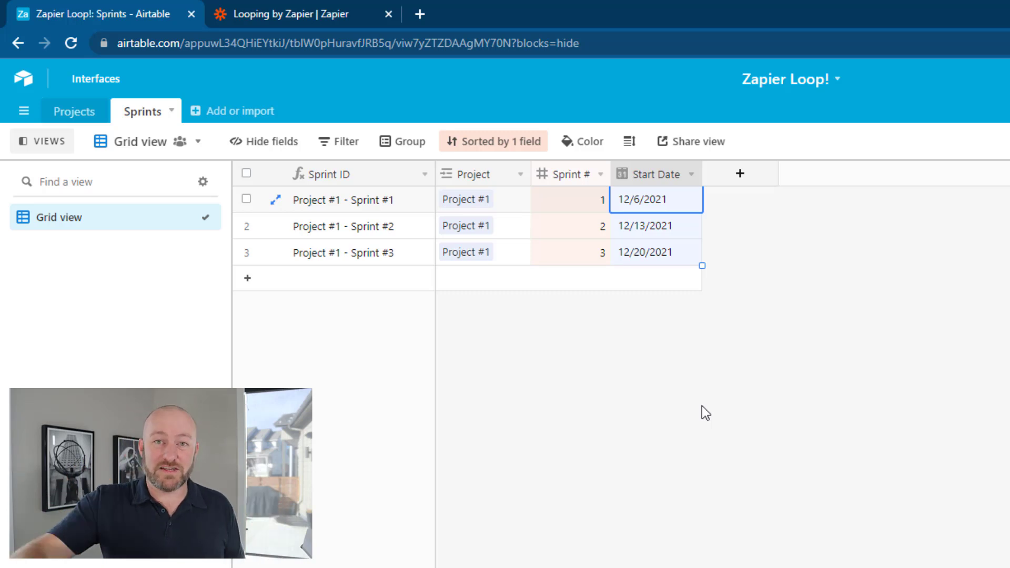
{"action": "left_click", "coordinate": [644, 397]}
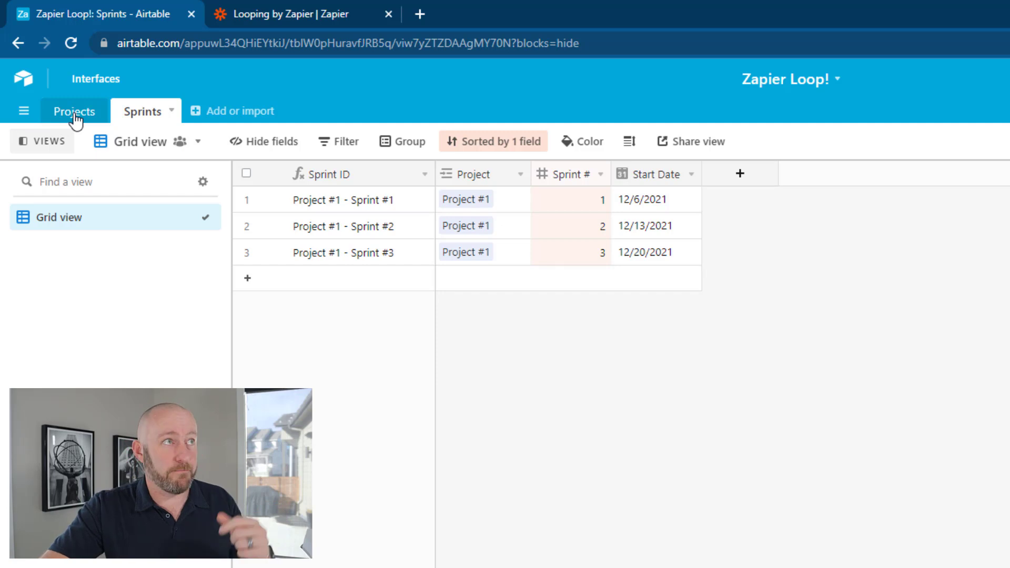
{"action": "left_click", "coordinate": [281, 14]}
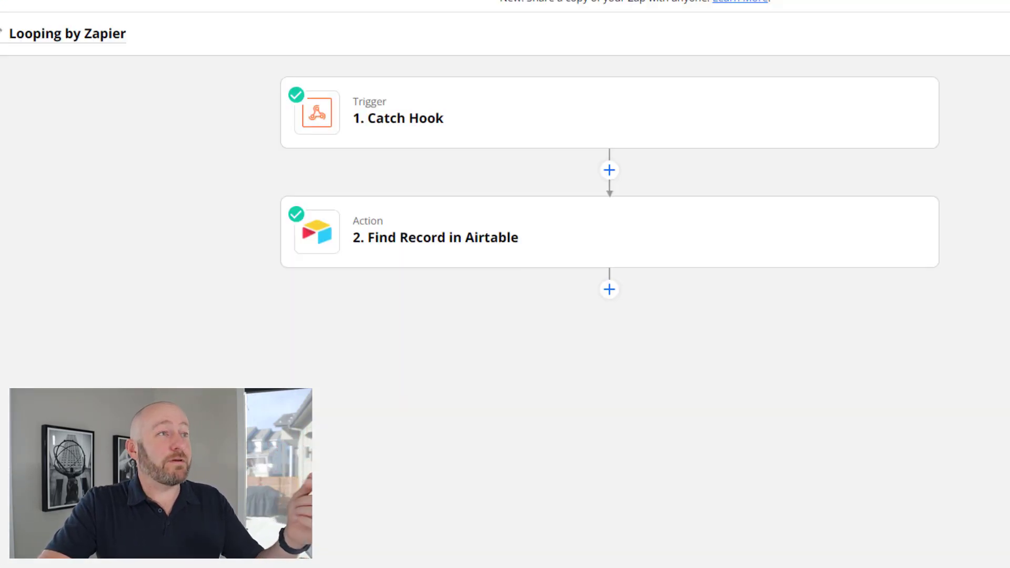
{"action": "left_click", "coordinate": [381, 122]}
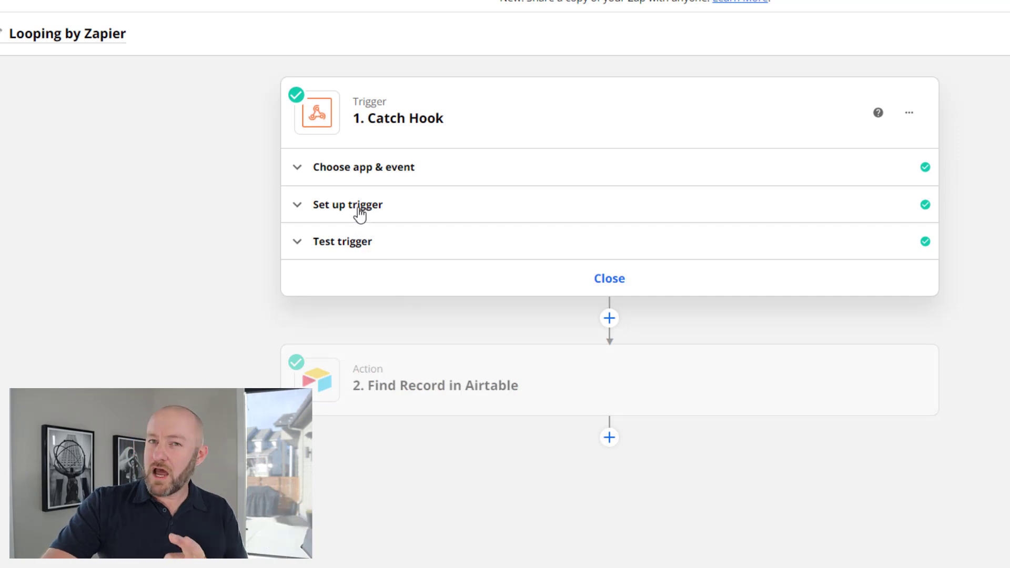
{"action": "left_click", "coordinate": [359, 213]}
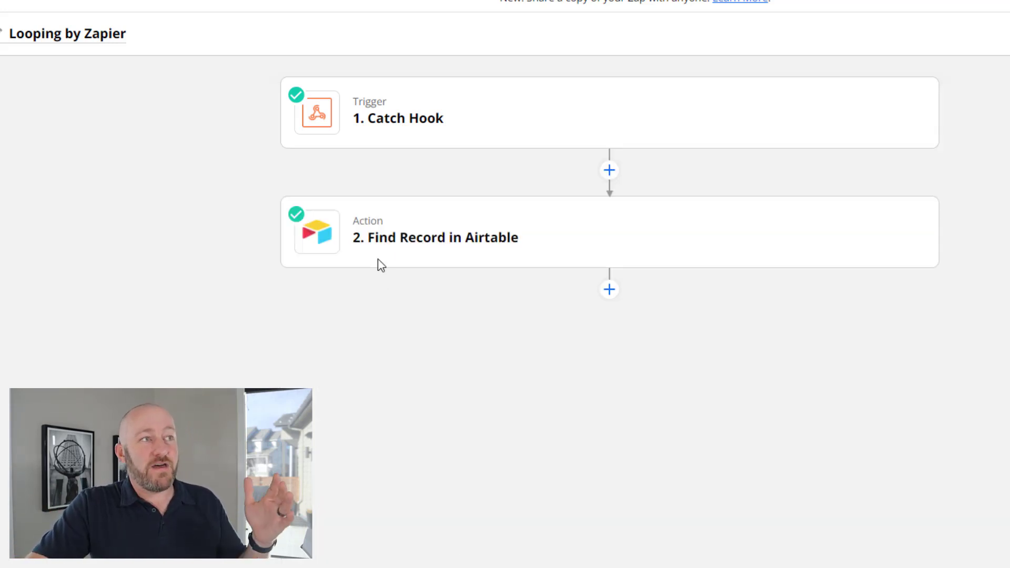
{"action": "left_click", "coordinate": [384, 241]}
{"action": "left_click", "coordinate": [356, 361]}
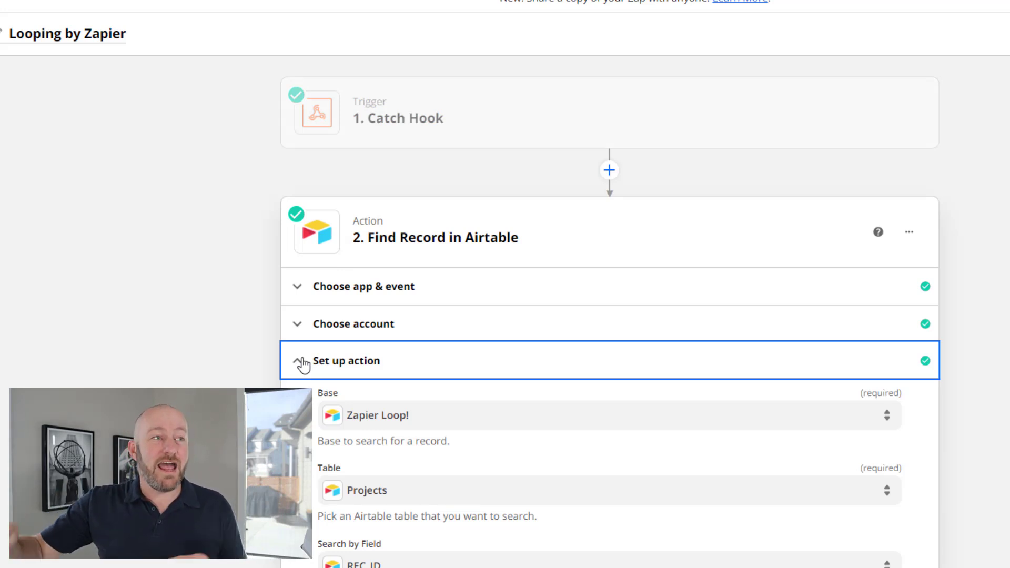
{"action": "scroll", "coordinate": [392, 417], "scroll_direction": "down", "scroll_amount": 2}
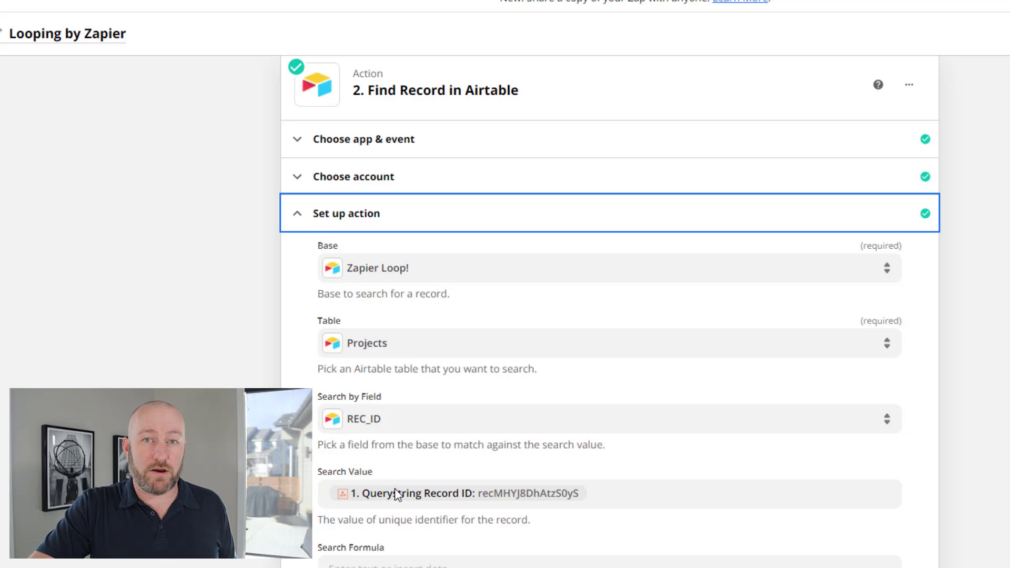
{"action": "scroll", "coordinate": [699, 537], "scroll_direction": "down", "scroll_amount": 5}
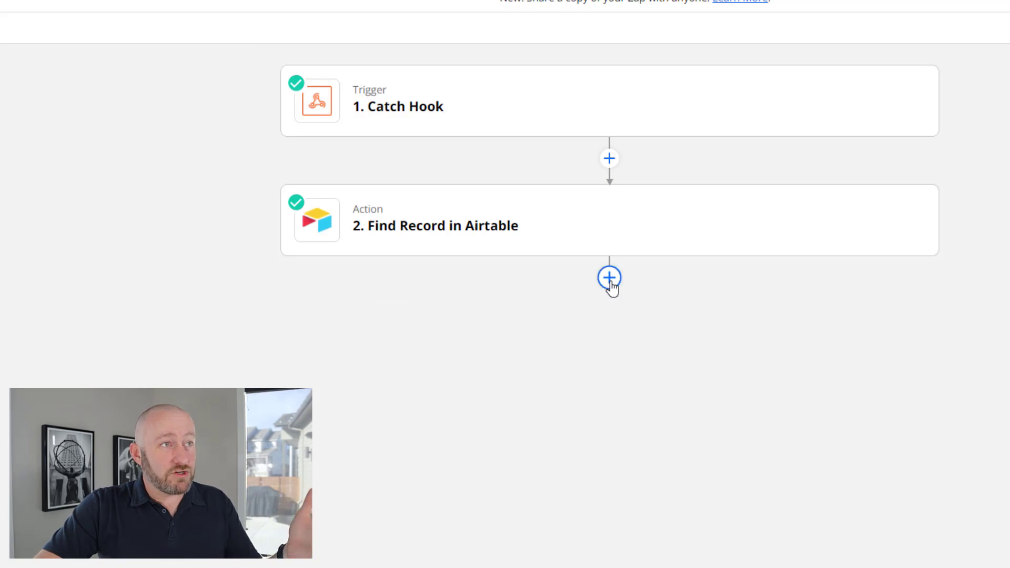
Step: Add a Looping by Zapier step after Find Record using the Create Loop From Numbers event
{"action": "left_click", "coordinate": [609, 279]}
{"action": "left_click", "coordinate": [643, 399]}
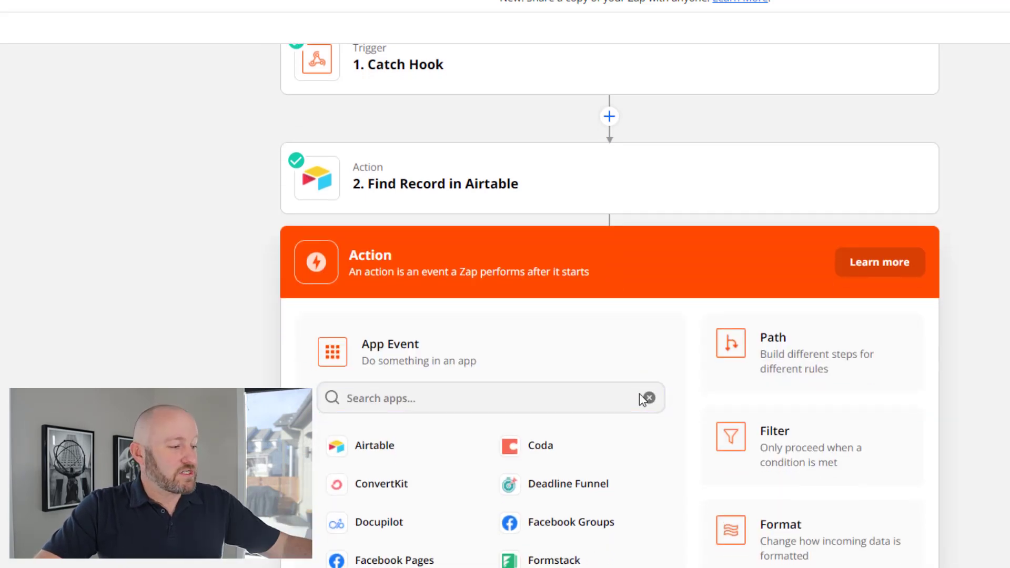
{"action": "left_click", "coordinate": [590, 398]}
{"action": "type", "text": "loo"}
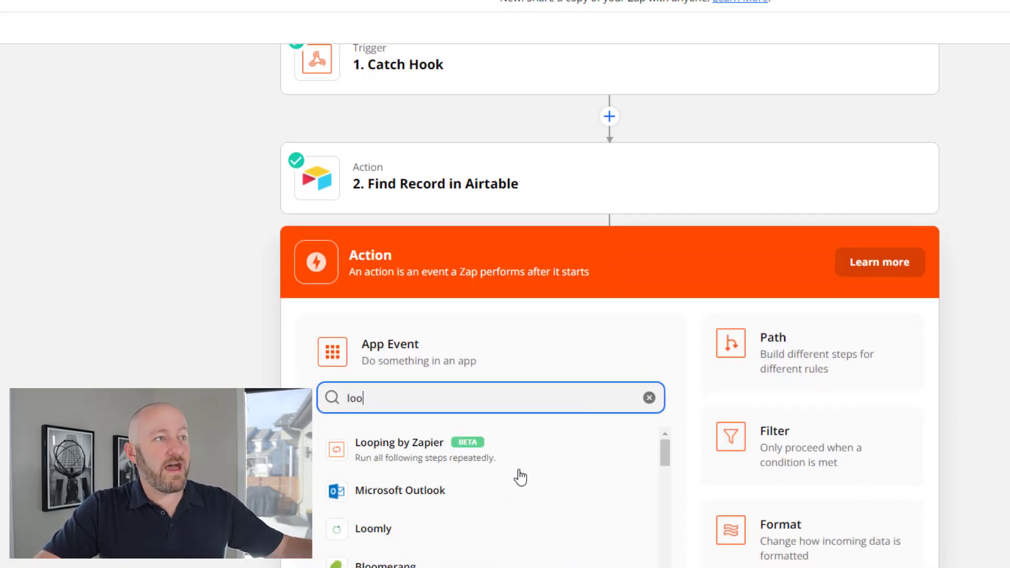
{"action": "left_click", "coordinate": [421, 446]}
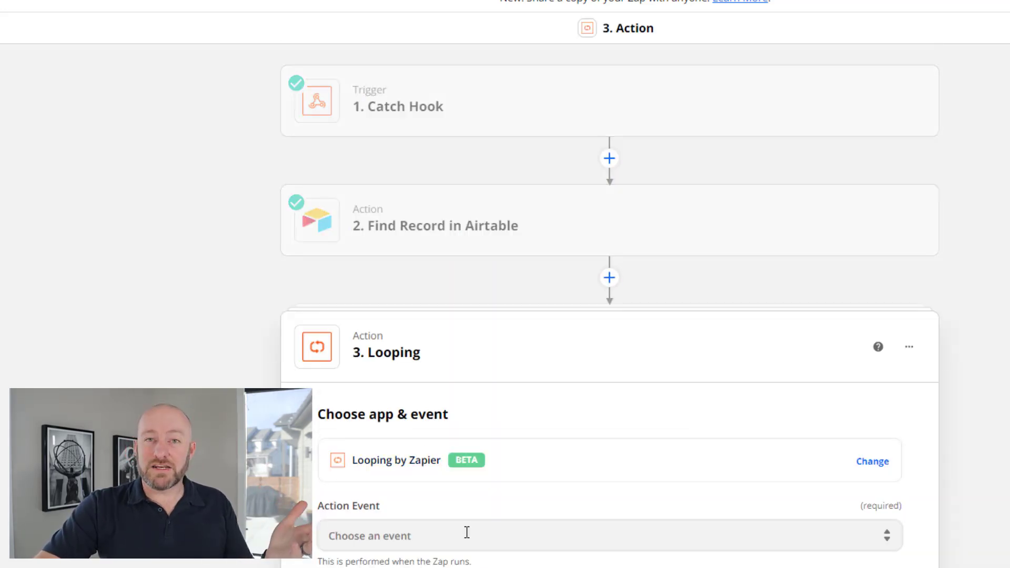
{"action": "left_click", "coordinate": [466, 533]}
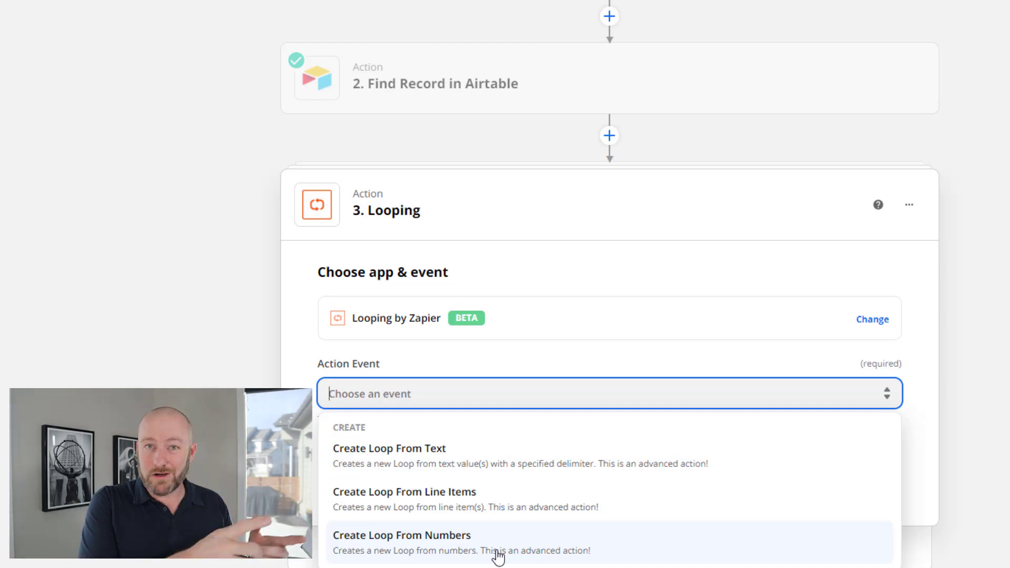
{"action": "left_click", "coordinate": [497, 551]}
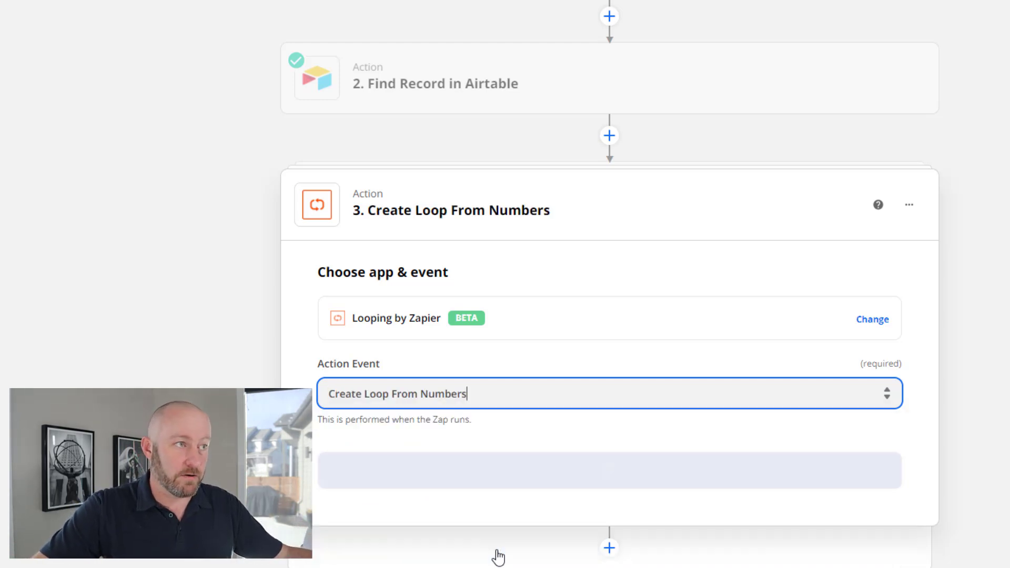
Step: Cap the loop at a maximum of 10 iterations
{"action": "left_click", "coordinate": [589, 474]}
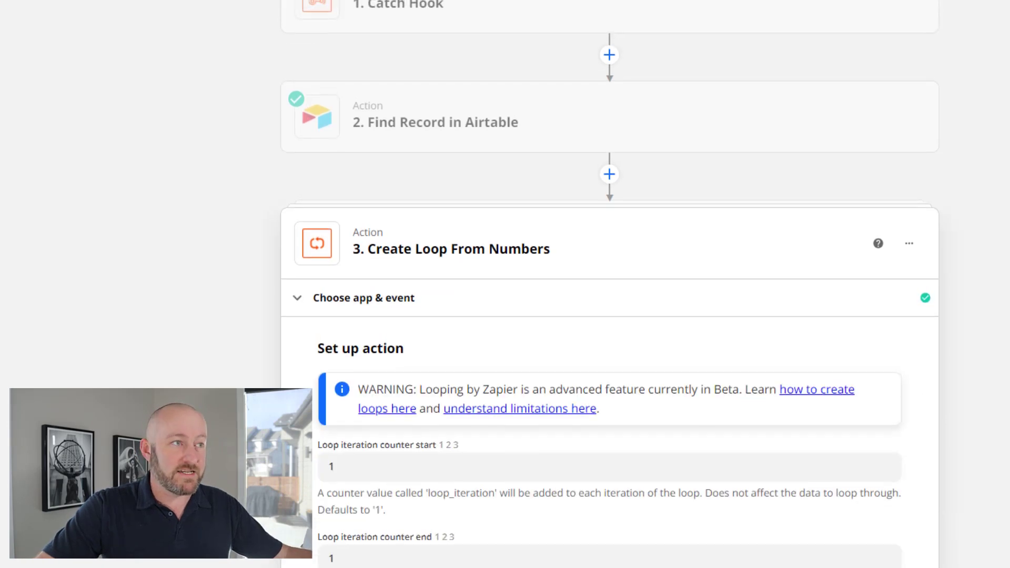
{"action": "scroll", "coordinate": [951, 343], "scroll_direction": "down", "scroll_amount": 5}
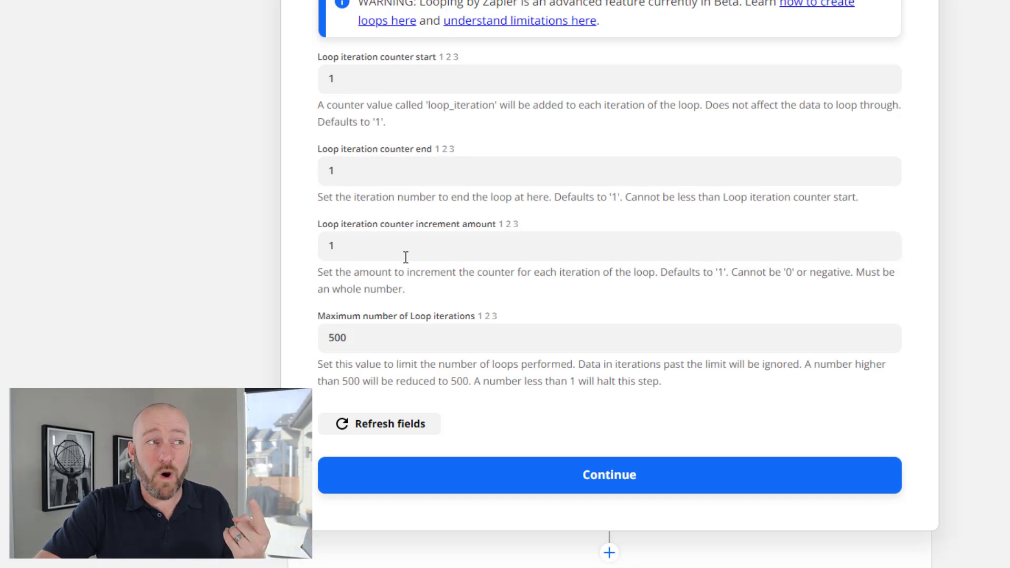
{"action": "left_click", "coordinate": [395, 342]}
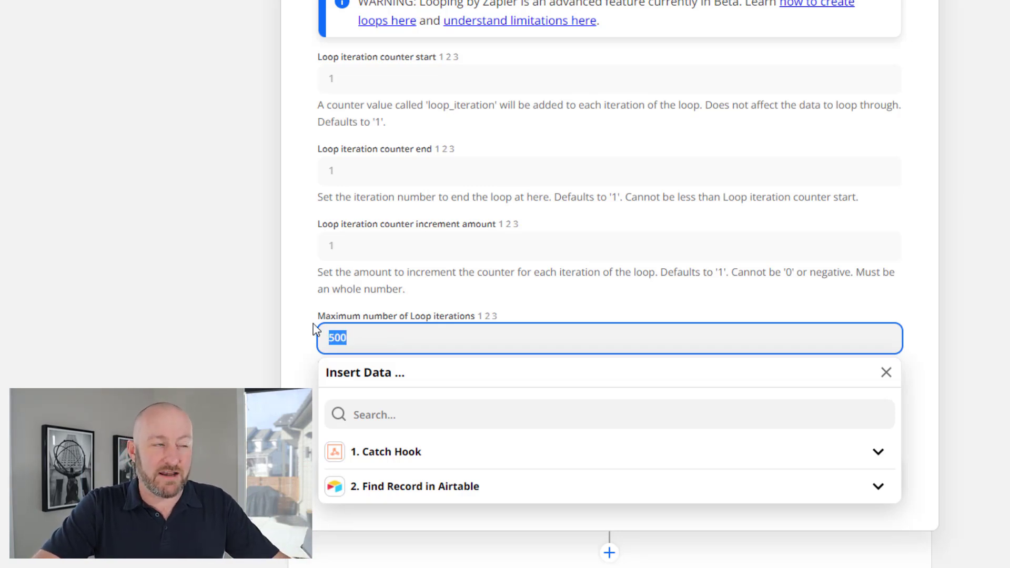
{"action": "type", "text": "10"}
{"action": "key", "text": "Escape"}
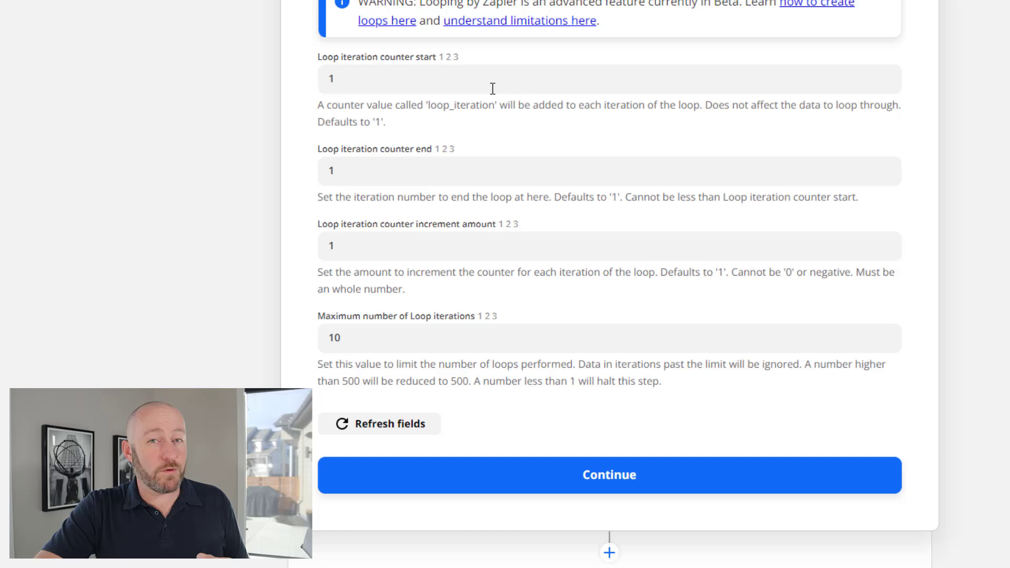
Step: Set the loop counter to start at Next Sprint and end at New Total Count
{"action": "left_click", "coordinate": [492, 89]}
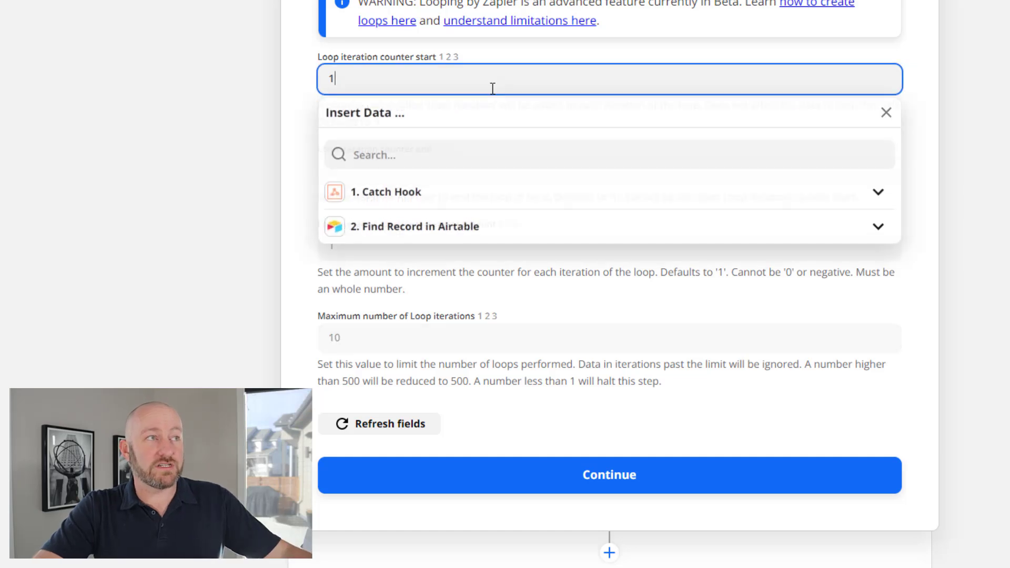
{"action": "left_click", "coordinate": [447, 229]}
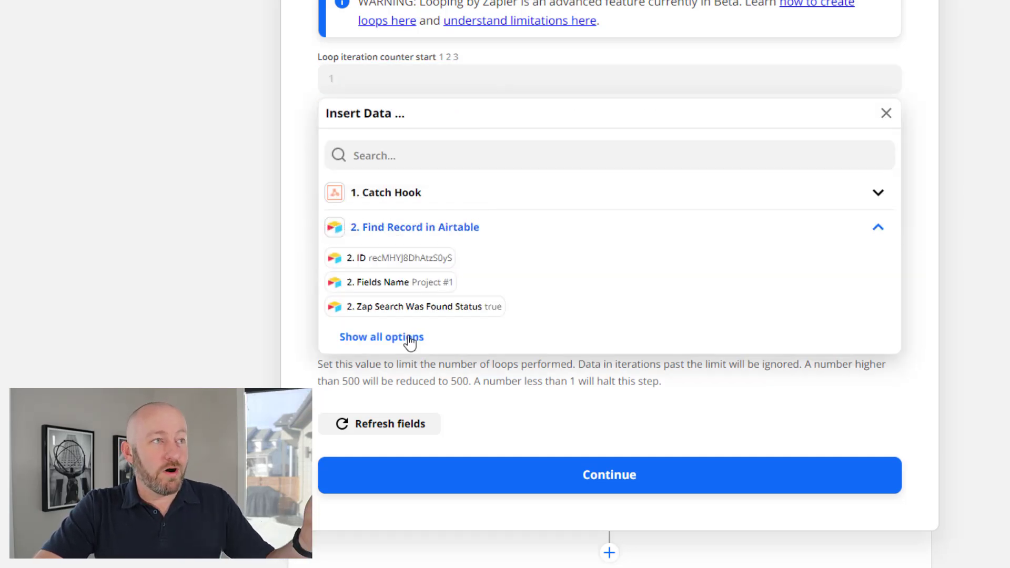
{"action": "left_click", "coordinate": [405, 341]}
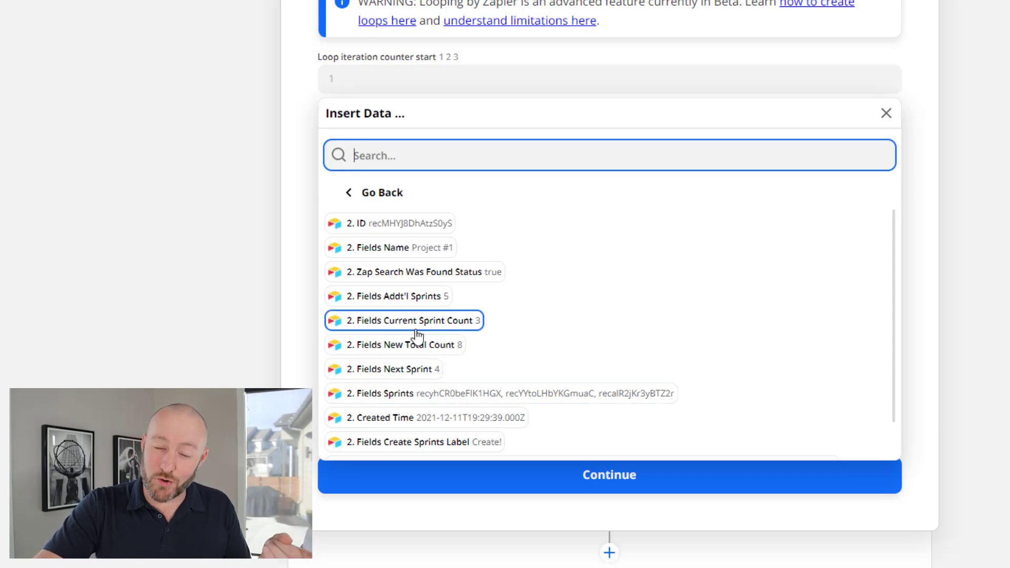
{"action": "left_click", "coordinate": [416, 369]}
{"action": "left_click", "coordinate": [286, 221]}
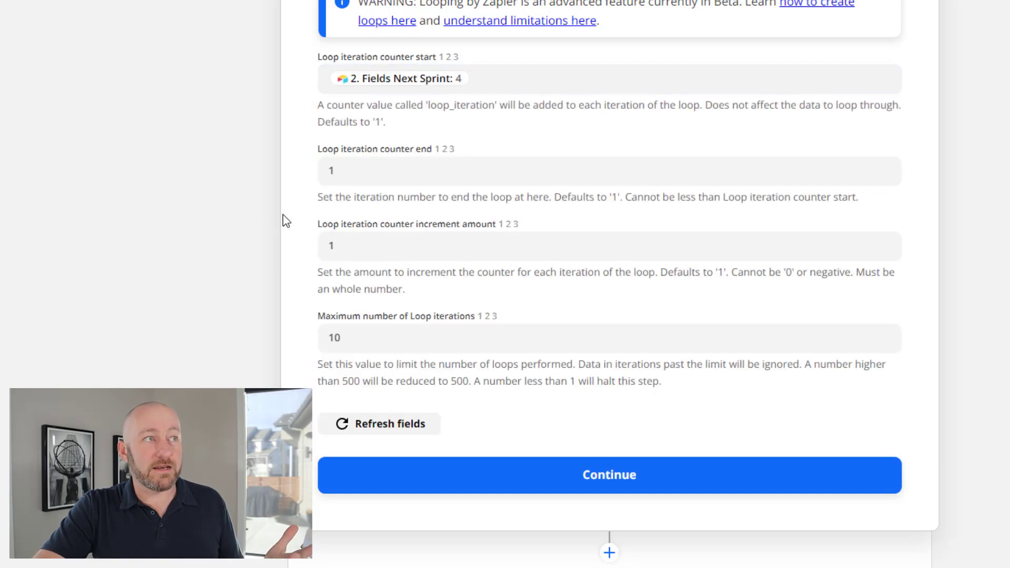
{"action": "left_click", "coordinate": [366, 176]}
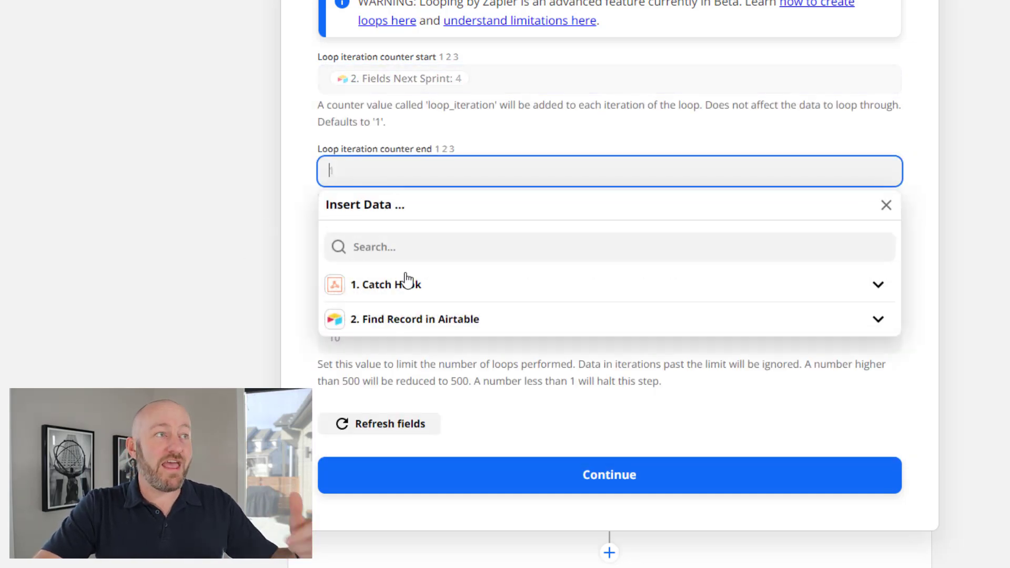
{"action": "left_click", "coordinate": [393, 324]}
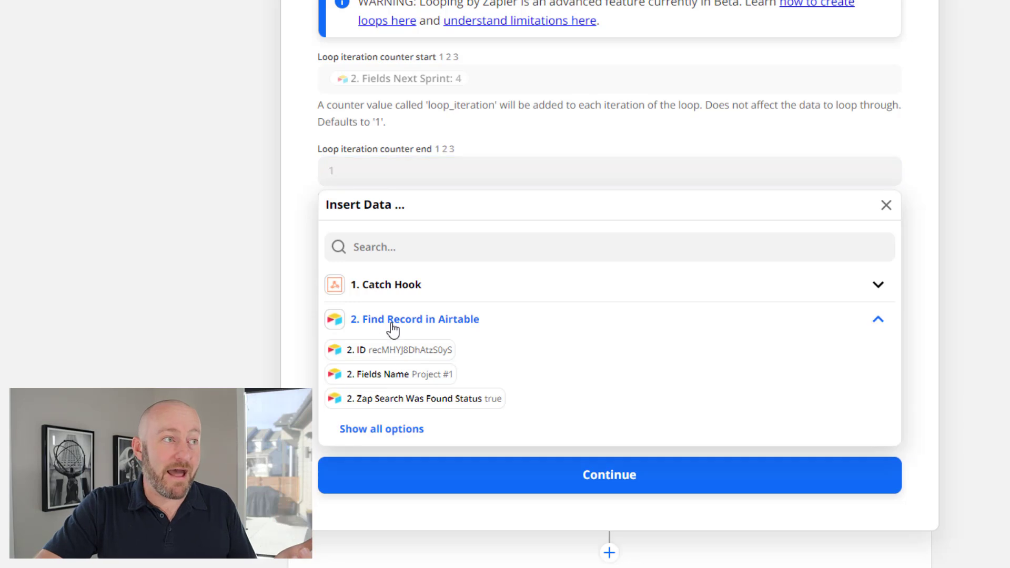
{"action": "left_click", "coordinate": [390, 426]}
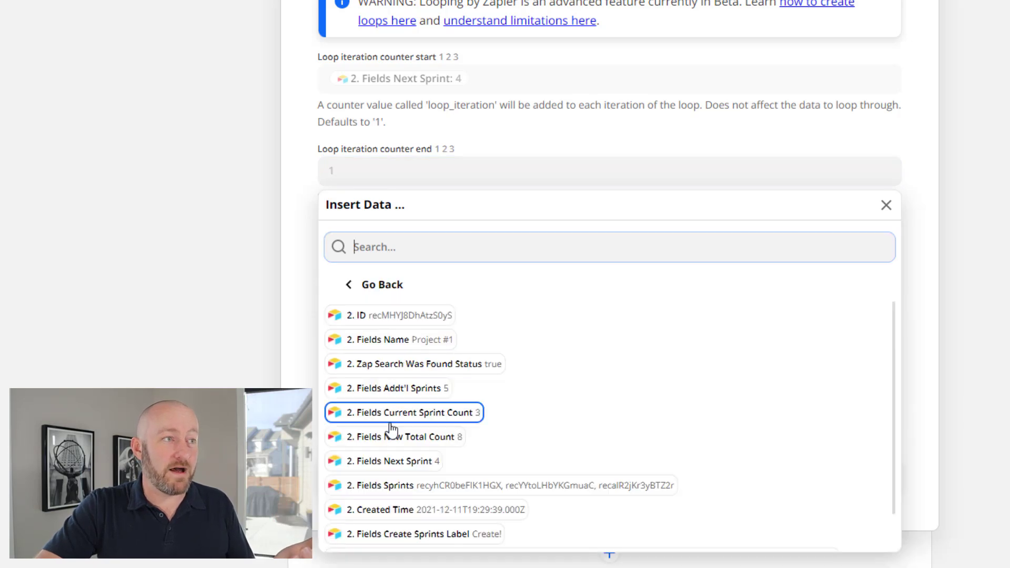
{"action": "left_click", "coordinate": [458, 439]}
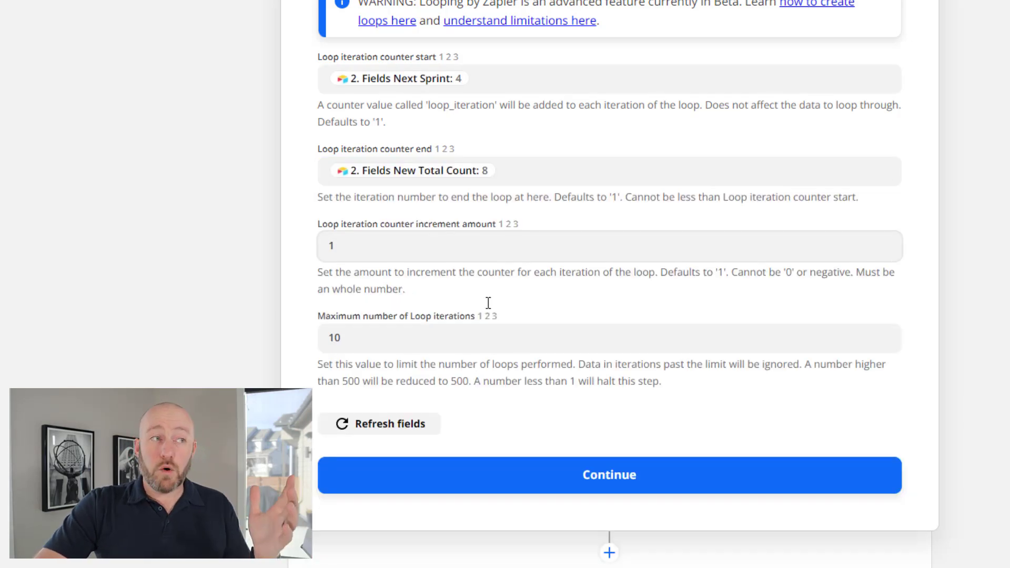
Step: Test the loop step and confirm it yields five iterations numbered 4 through 8
{"action": "left_click", "coordinate": [589, 481]}
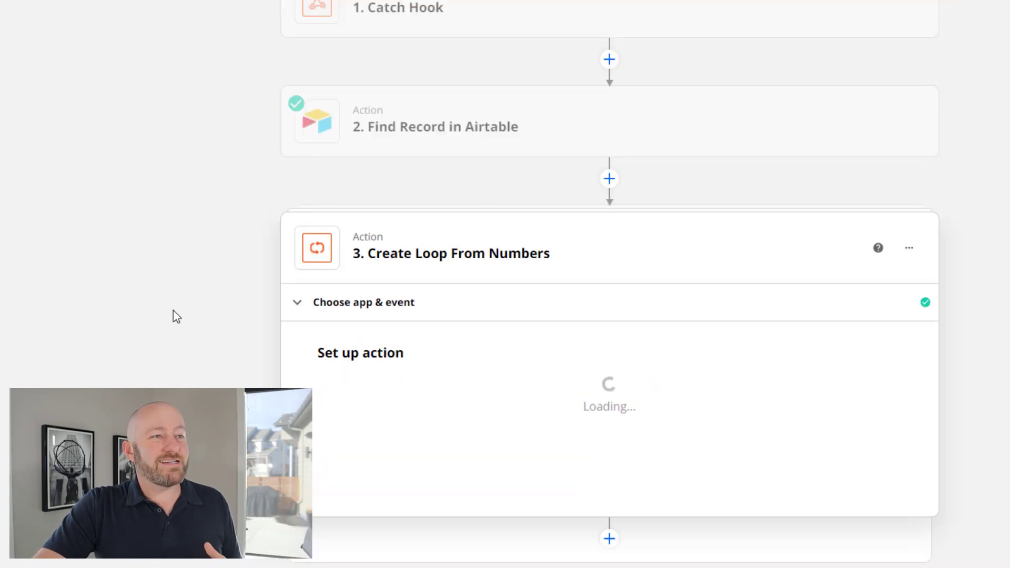
{"action": "left_click", "coordinate": [471, 478]}
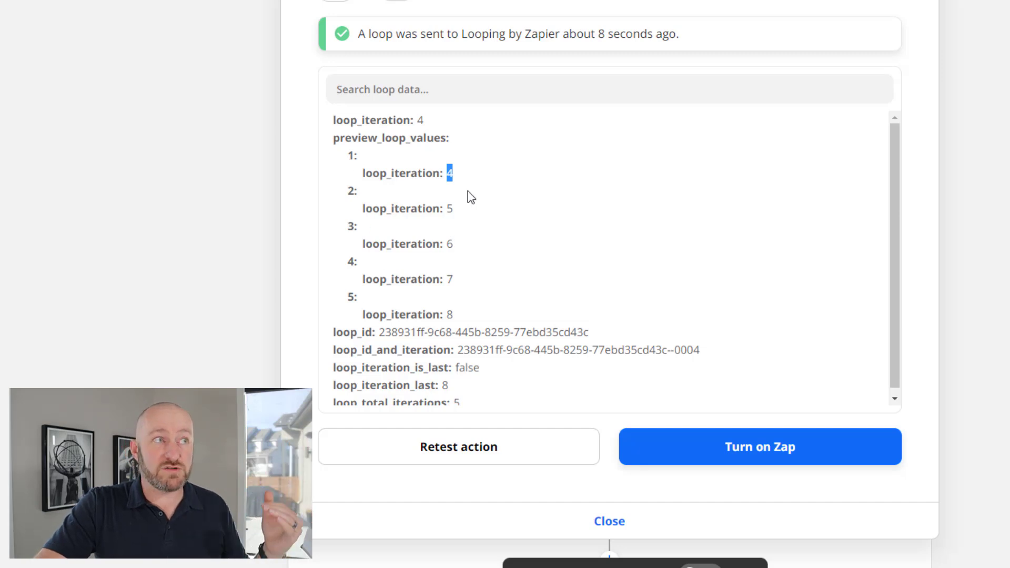
{"action": "left_click", "coordinate": [451, 174]}
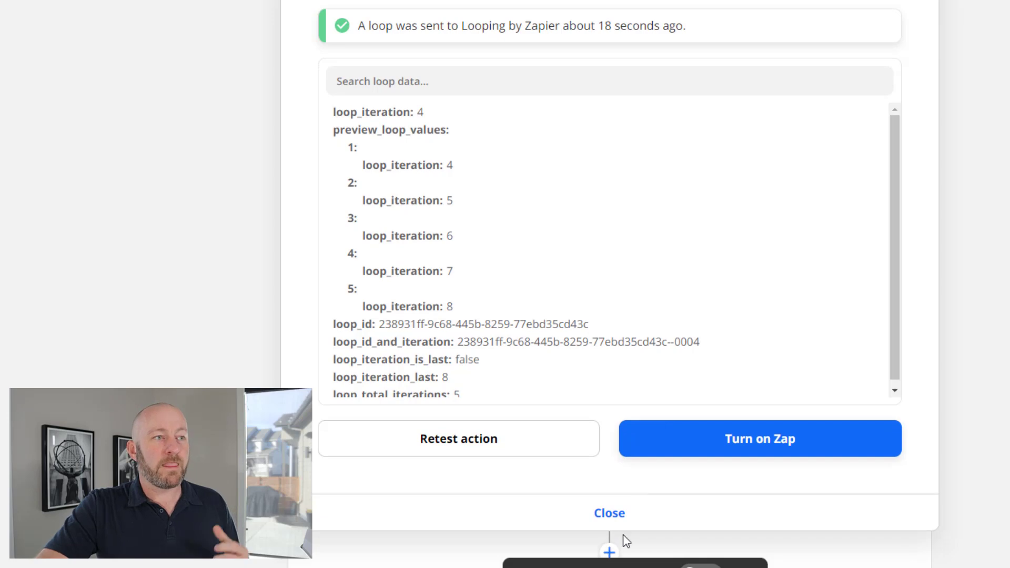
Step: Add an Airtable Create Record step after the loop using the connected Airtable account
{"action": "left_click", "coordinate": [609, 551]}
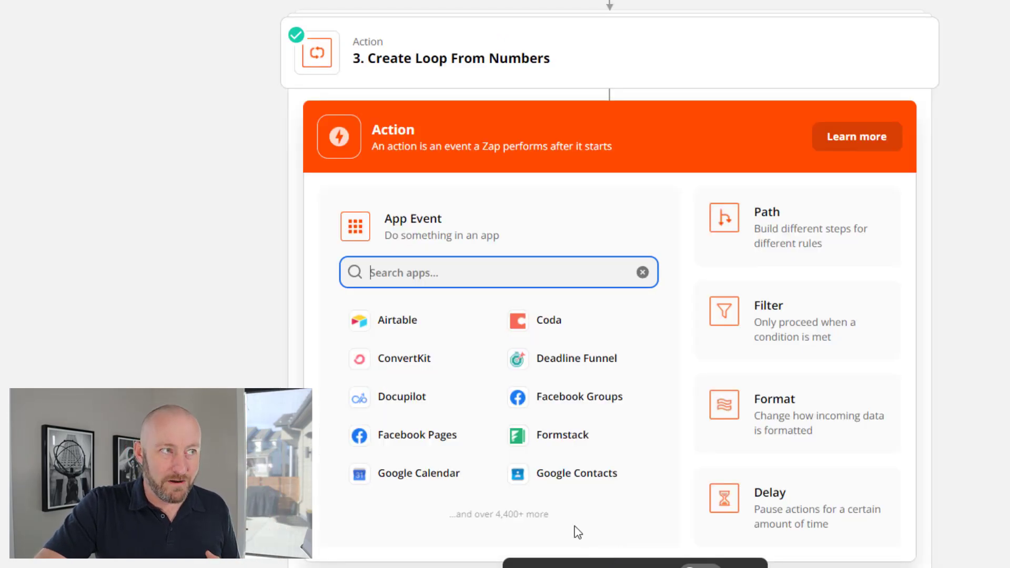
{"action": "left_click", "coordinate": [381, 334]}
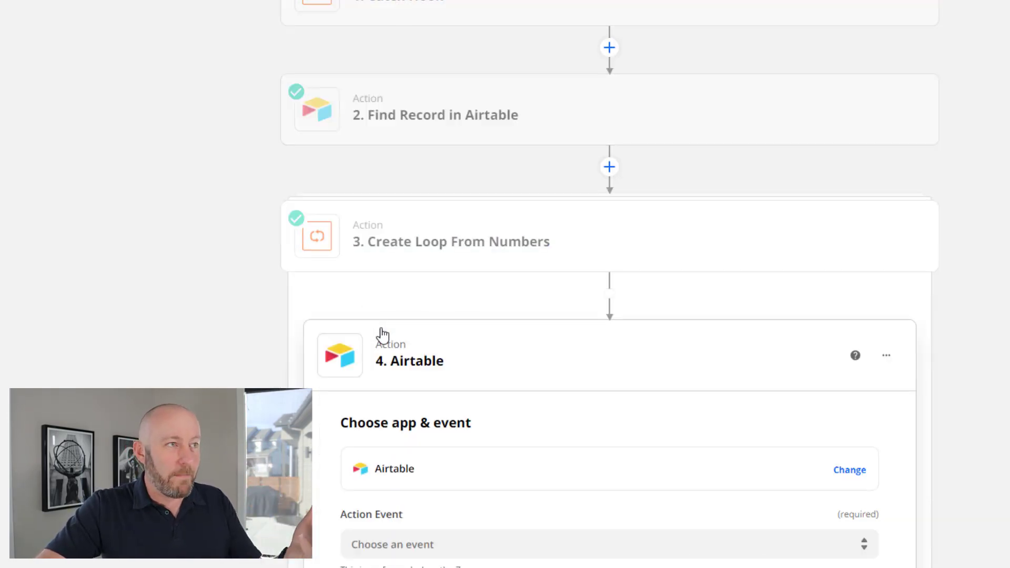
{"action": "left_click", "coordinate": [383, 404]}
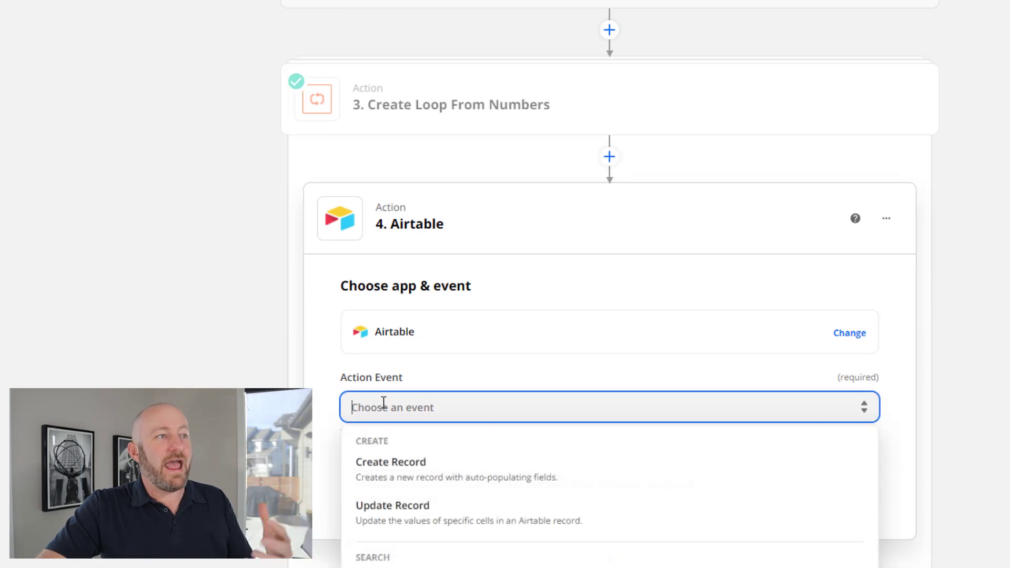
{"action": "left_click", "coordinate": [395, 481]}
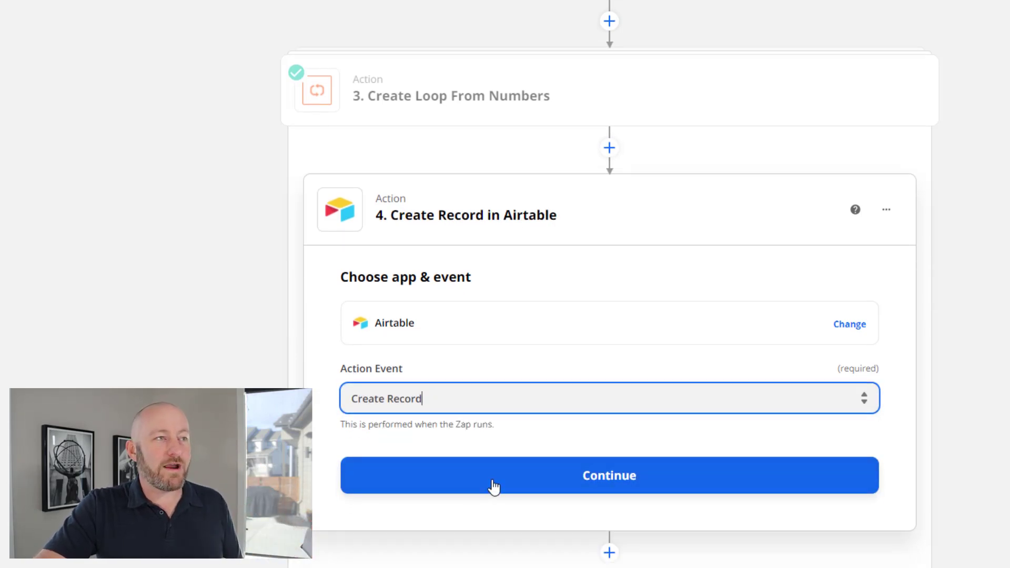
{"action": "left_click", "coordinate": [498, 486]}
{"action": "left_click", "coordinate": [440, 420]}
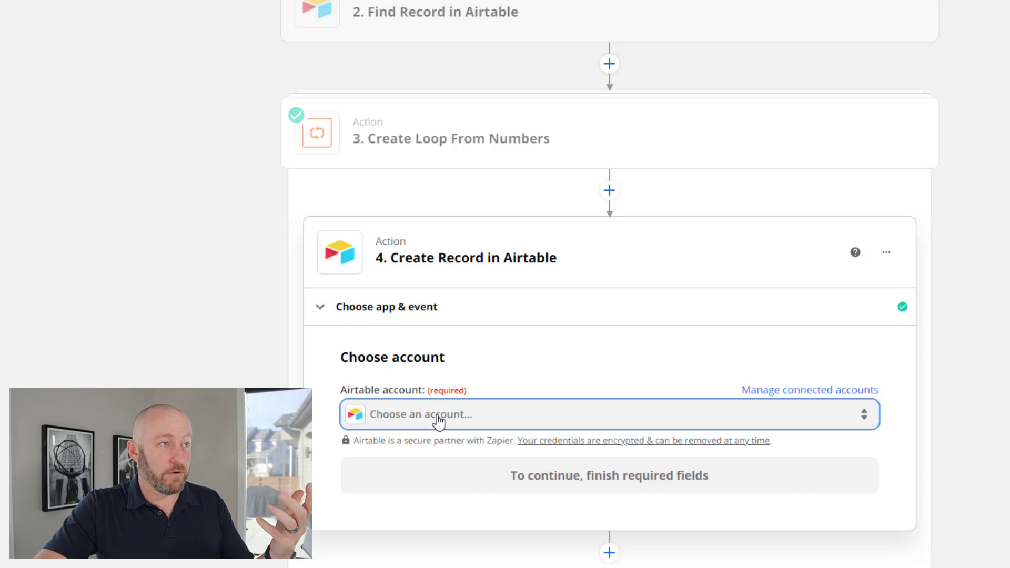
{"action": "left_click", "coordinate": [422, 474]}
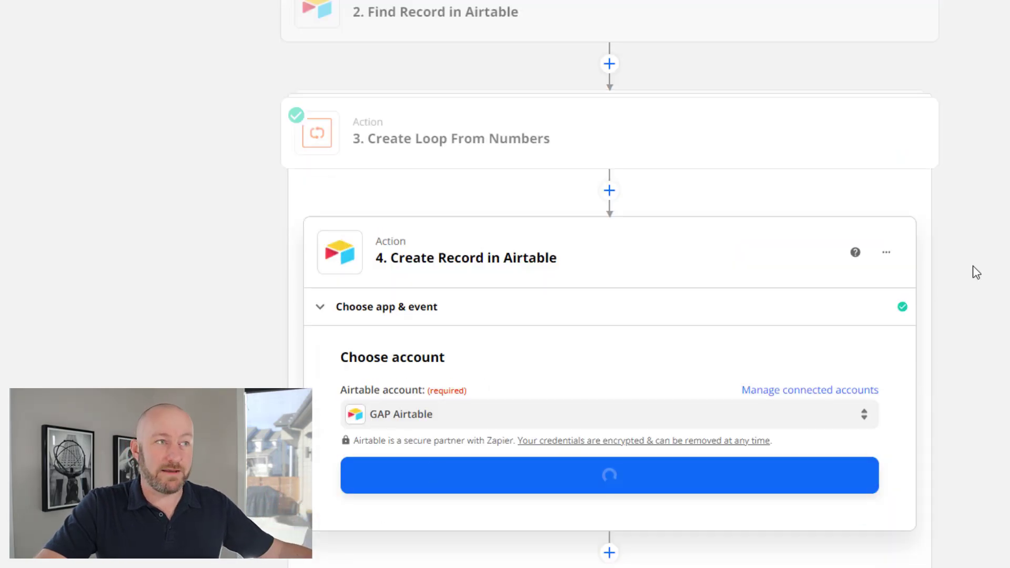
{"action": "left_click", "coordinate": [576, 482]}
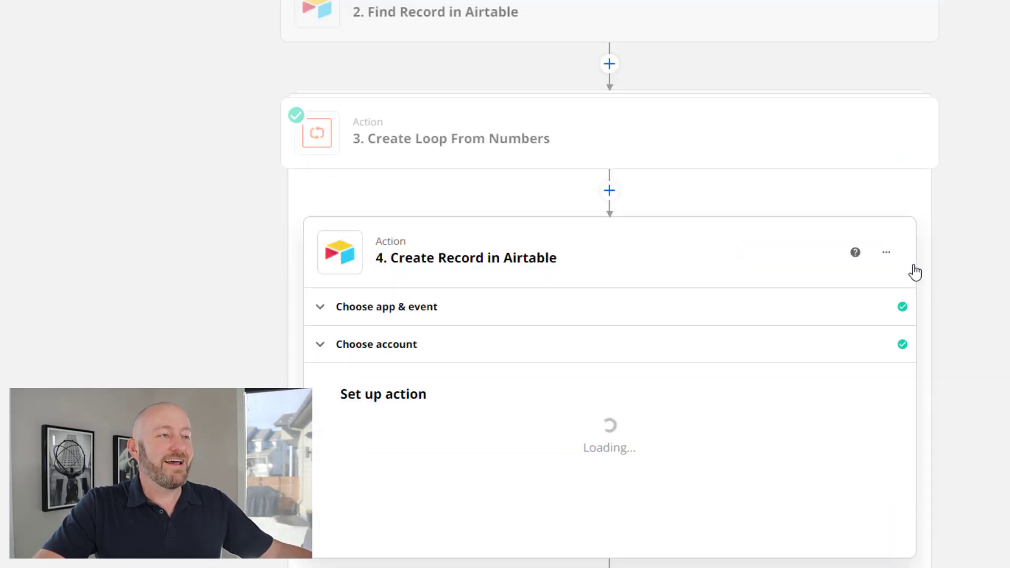
Step: Target the Sprints table in the Zapier Loop! base
{"action": "left_click", "coordinate": [451, 307]}
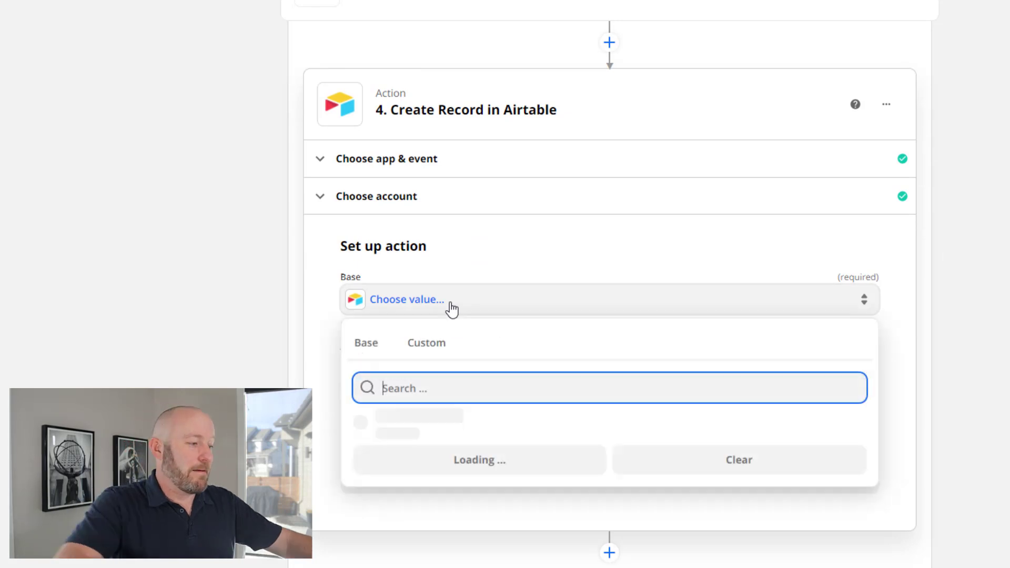
{"action": "type", "text": "zapier"}
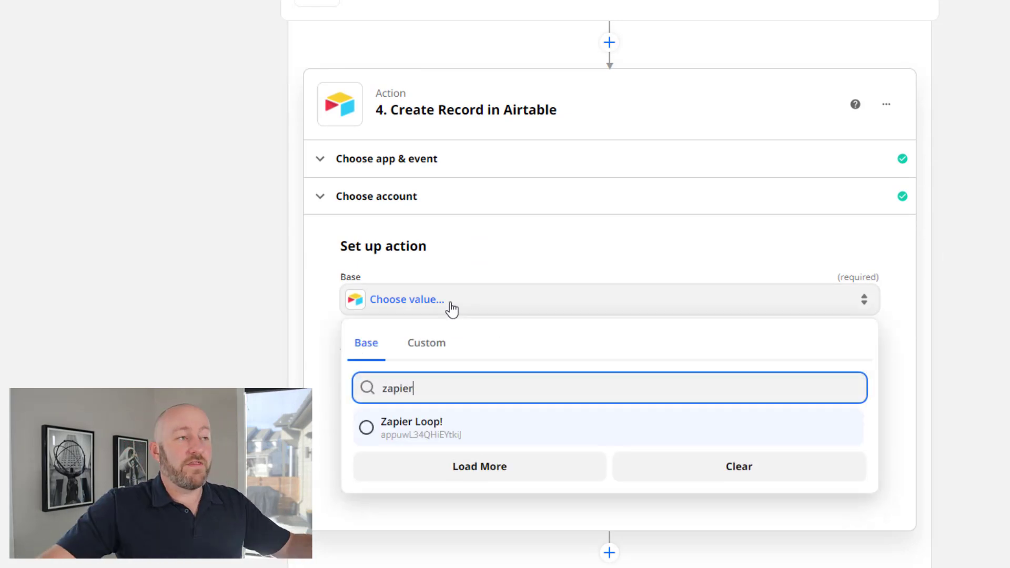
{"action": "left_click", "coordinate": [500, 441]}
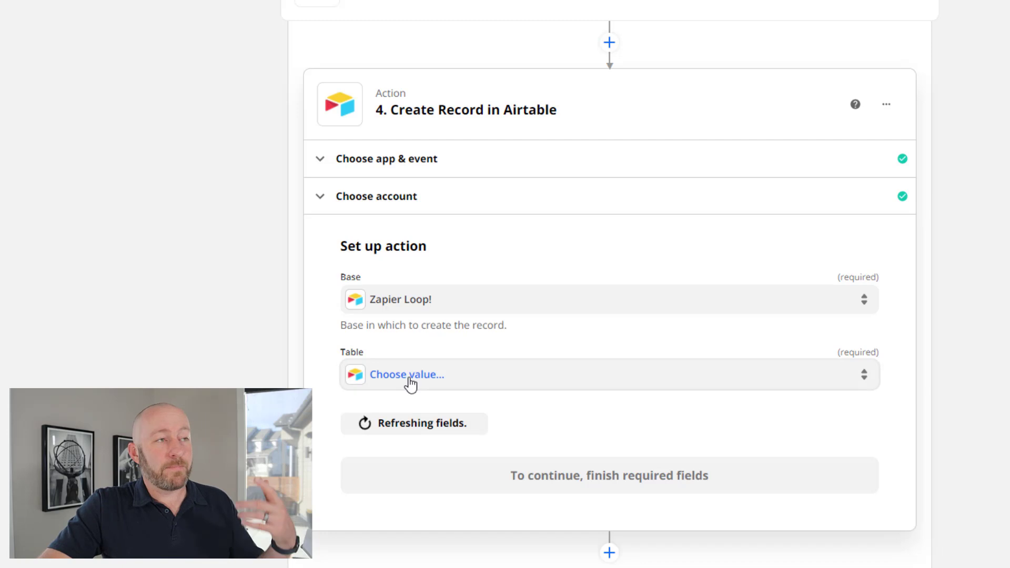
{"action": "left_click", "coordinate": [411, 382]}
{"action": "left_click", "coordinate": [406, 544]}
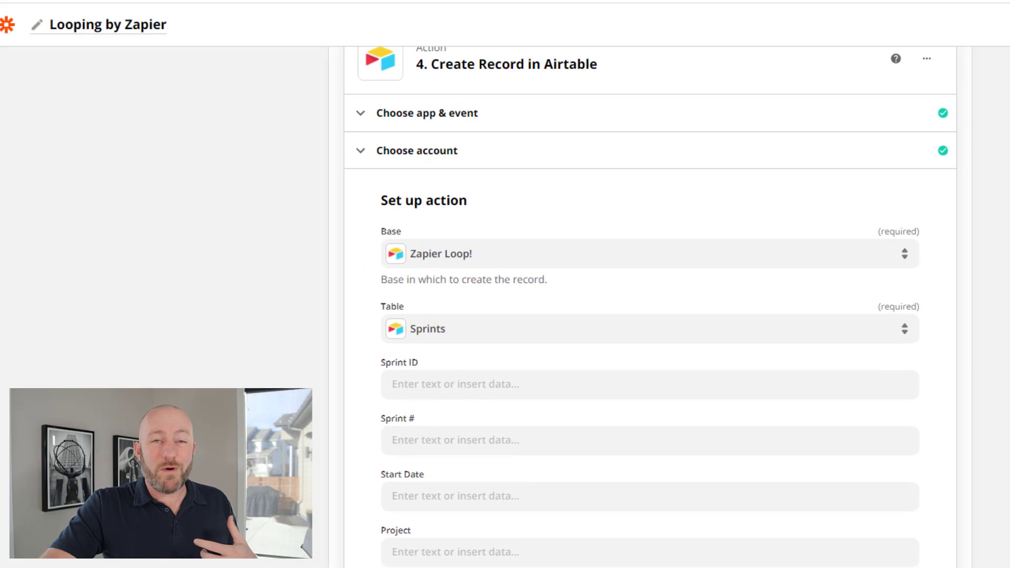
Step: Fill the Project field with the ID from the Find Record in Airtable step
{"action": "left_click", "coordinate": [140, 7]}
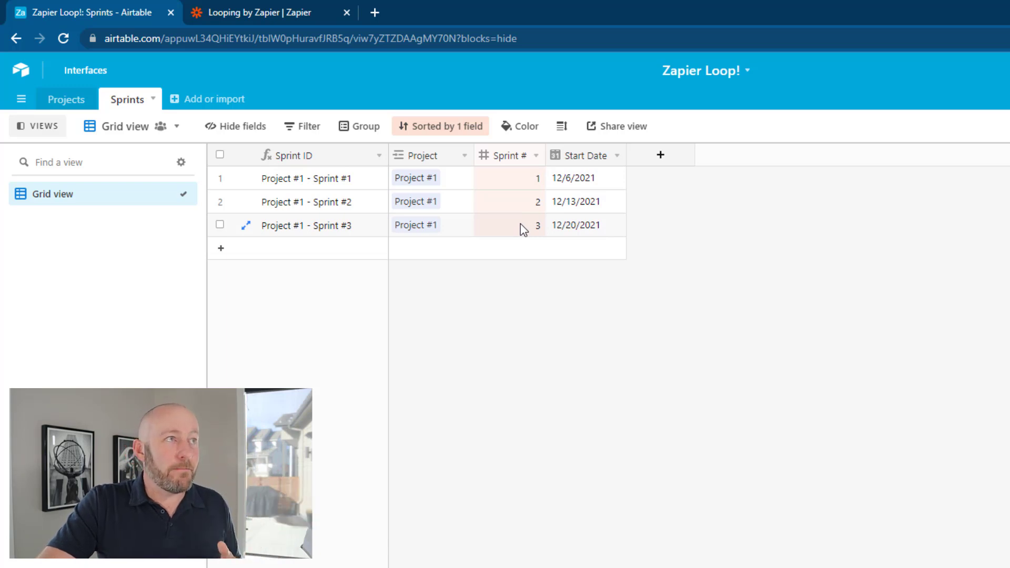
{"action": "left_click", "coordinate": [260, 12]}
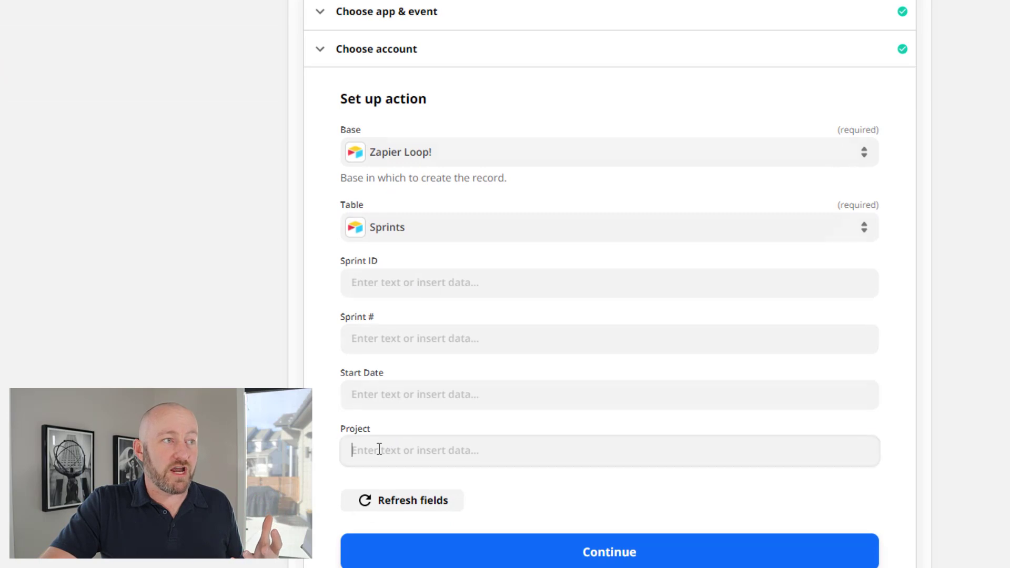
{"action": "left_click", "coordinate": [380, 449]}
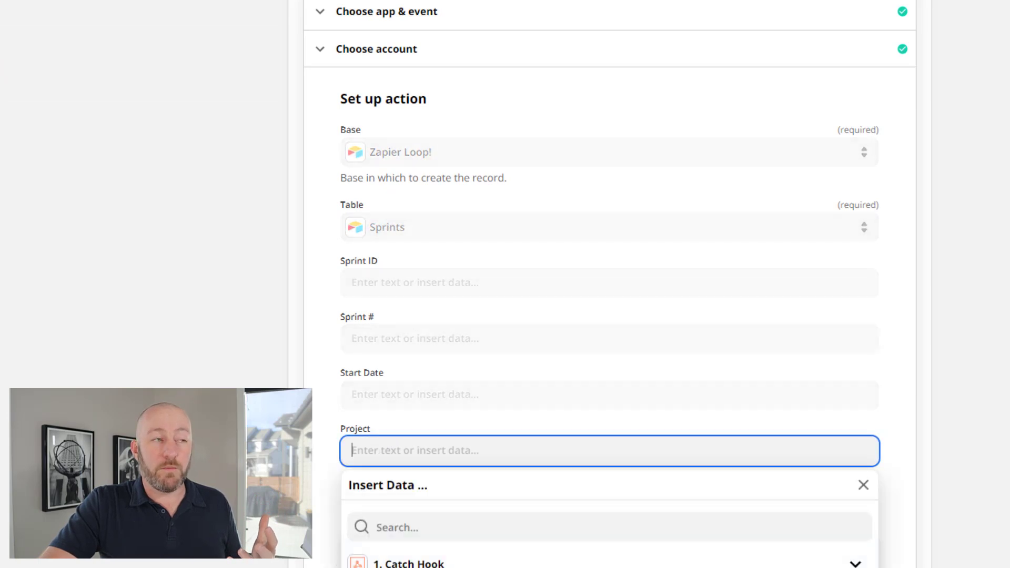
{"action": "left_click", "coordinate": [415, 535]}
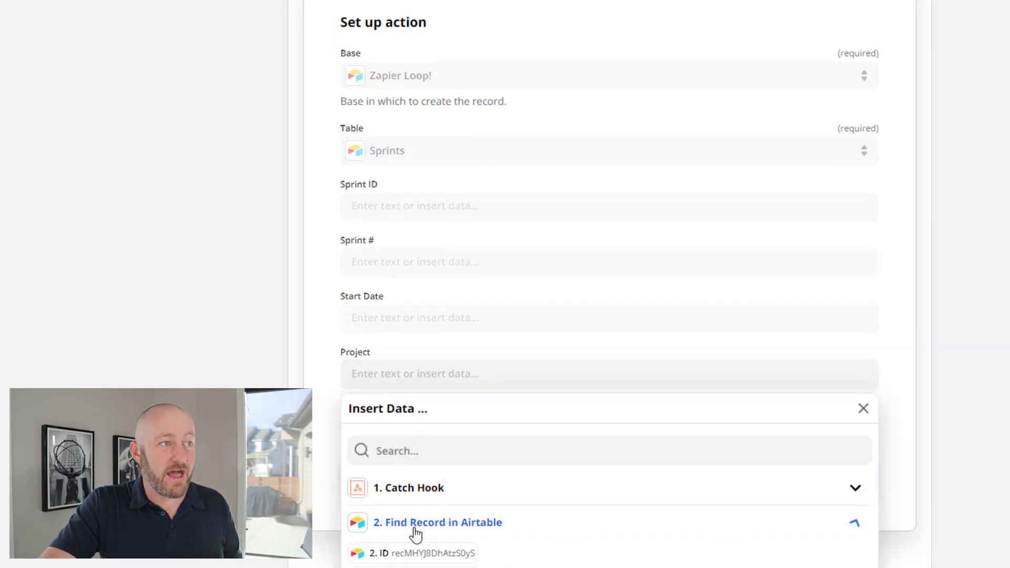
{"action": "left_click", "coordinate": [433, 552]}
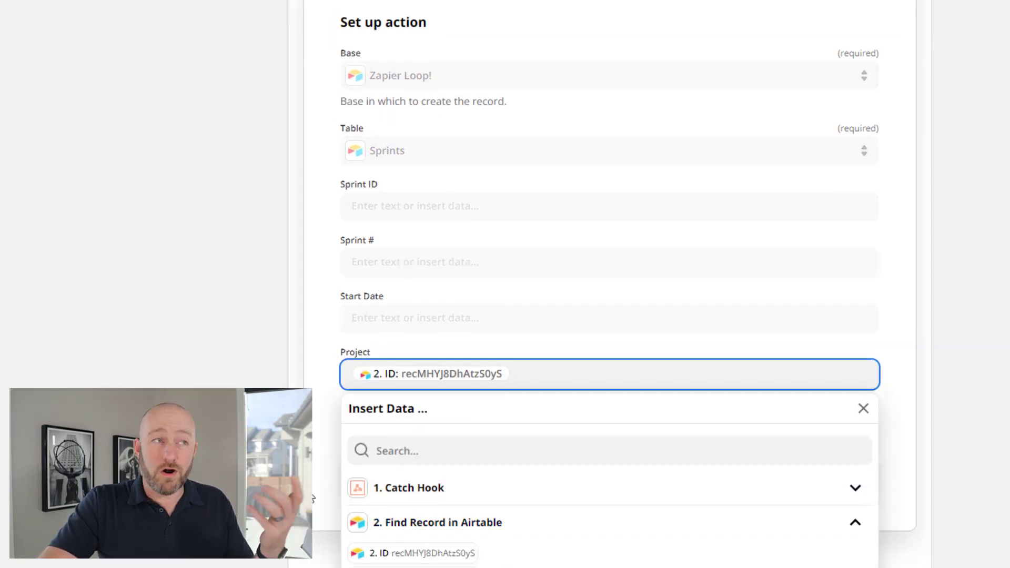
{"action": "left_click", "coordinate": [564, 371]}
{"action": "left_click", "coordinate": [463, 489]}
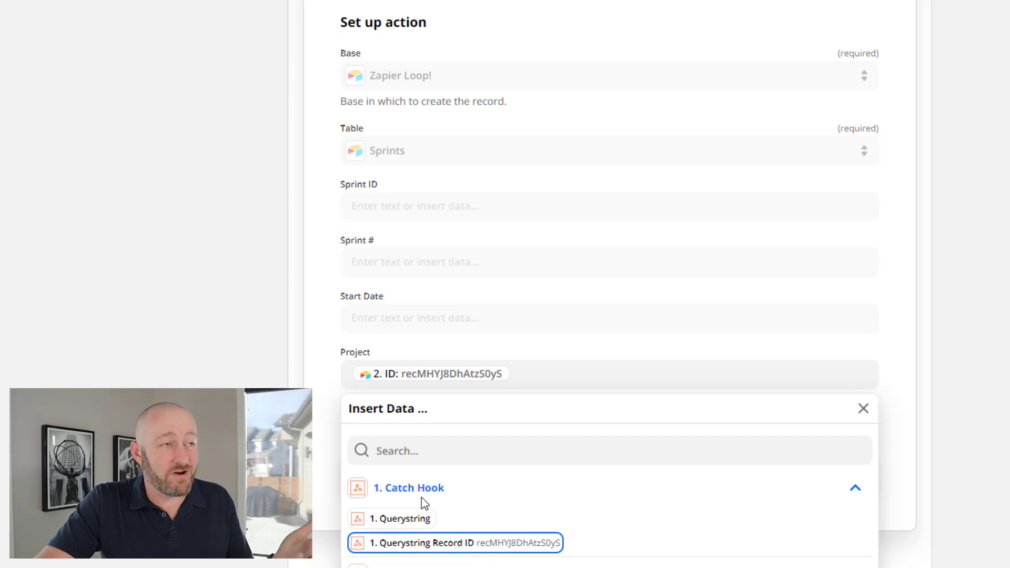
{"action": "key", "text": "Escape"}
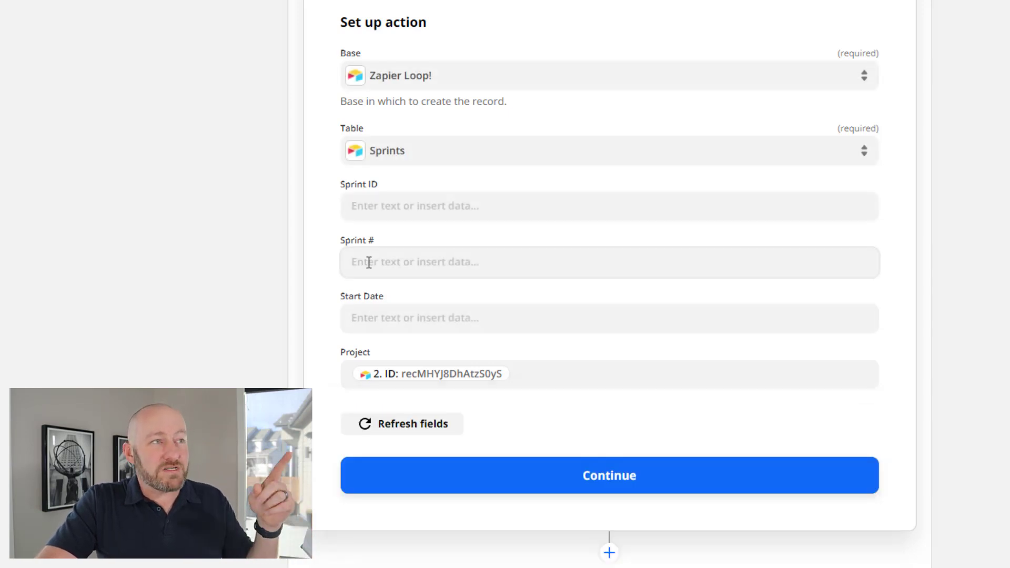
Step: Fill Sprint # with the Loop Iteration value from Create Loop From Numbers
{"action": "left_click", "coordinate": [368, 262]}
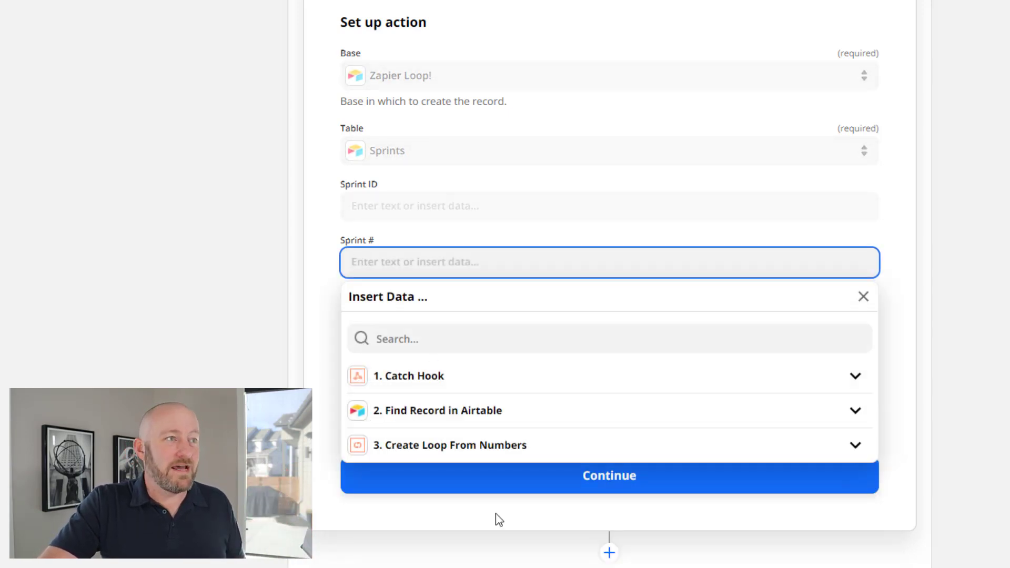
{"action": "left_click", "coordinate": [453, 446]}
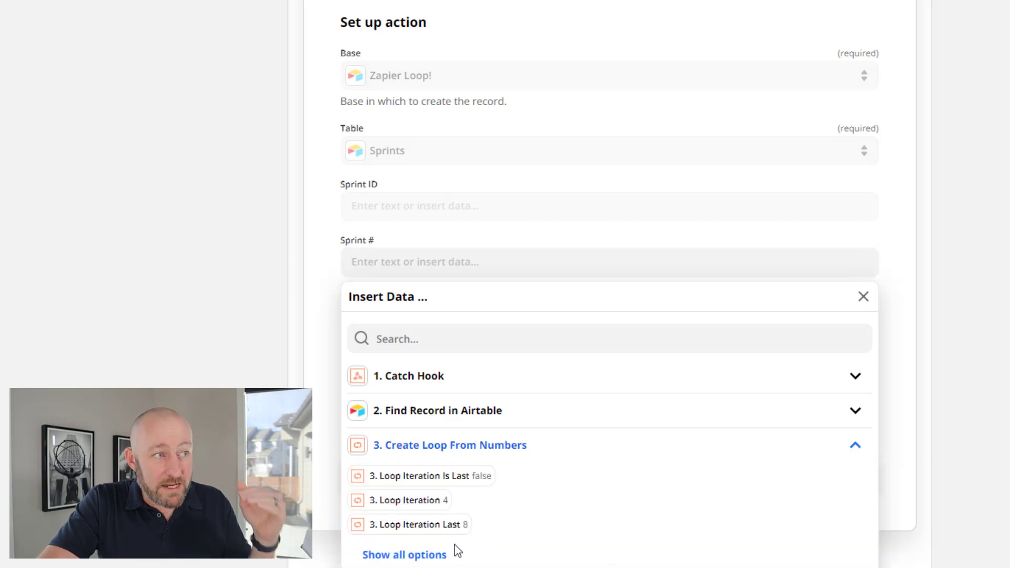
{"action": "left_click", "coordinate": [445, 556]}
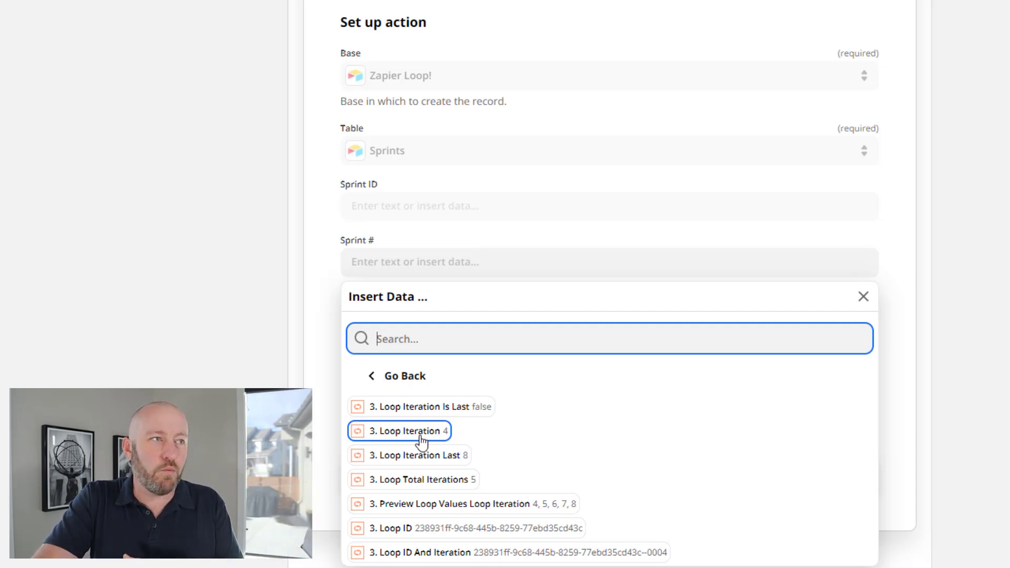
{"action": "left_click", "coordinate": [423, 433]}
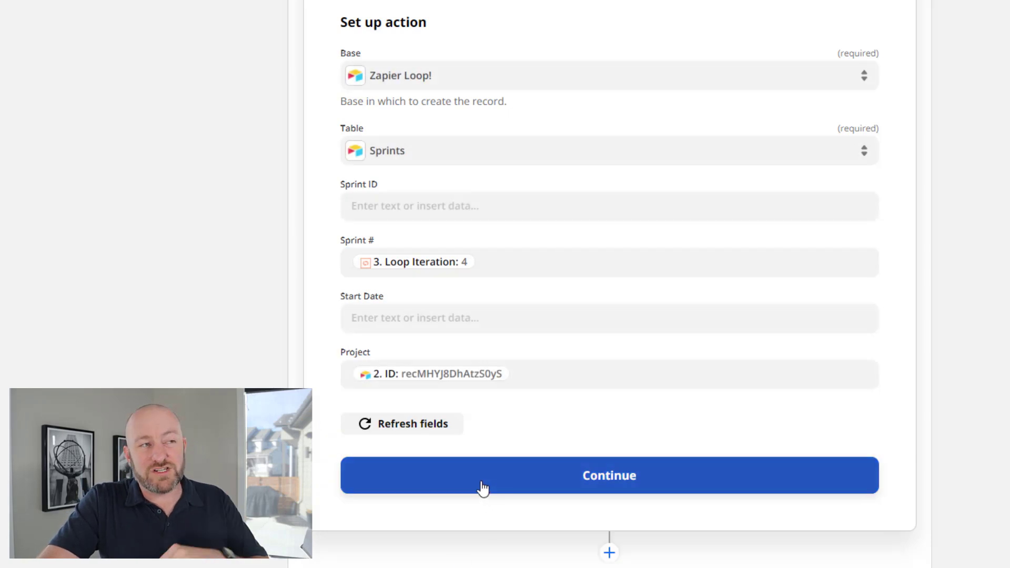
Step: Test the Create Record step and verify Project #1 - Sprint #4 appears in Airtable Sprints
{"action": "left_click", "coordinate": [481, 487]}
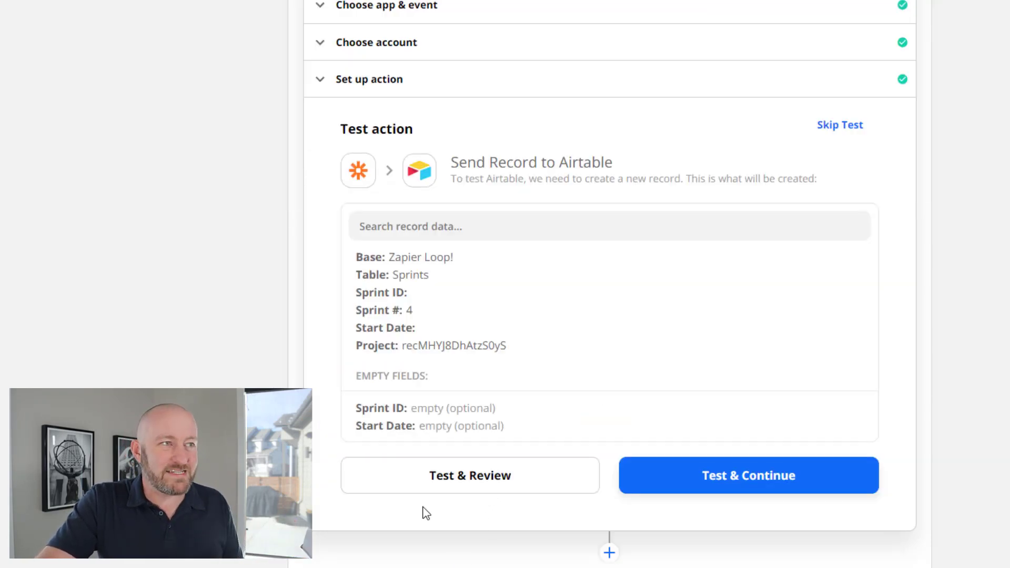
{"action": "left_click", "coordinate": [415, 479]}
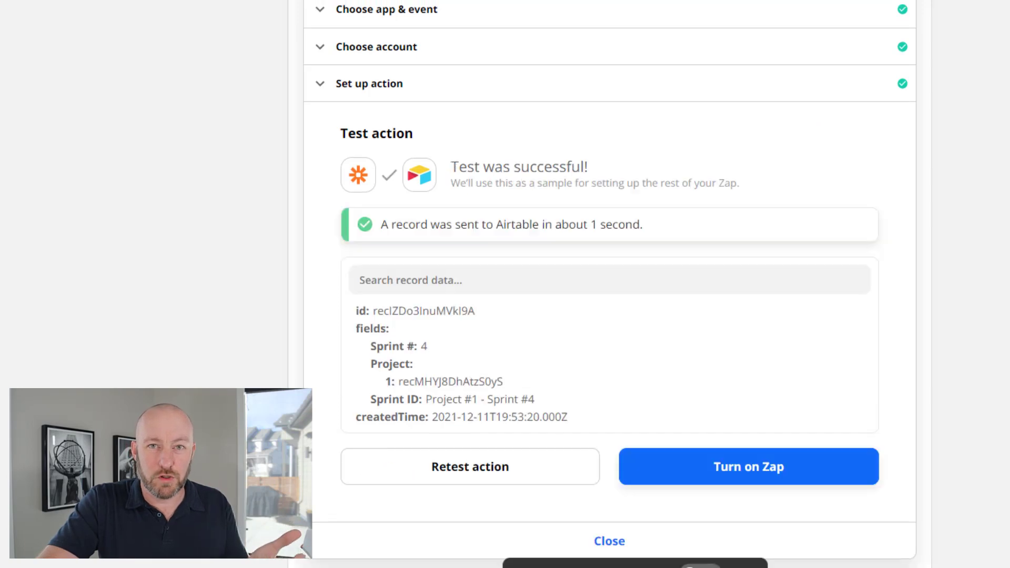
{"action": "left_click", "coordinate": [118, 12]}
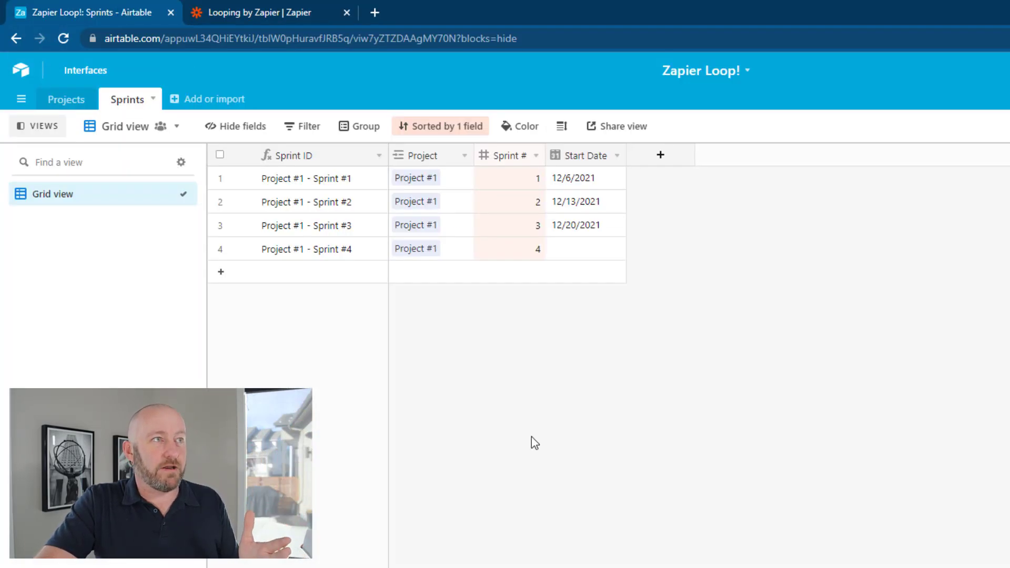
{"action": "left_click", "coordinate": [336, 251]}
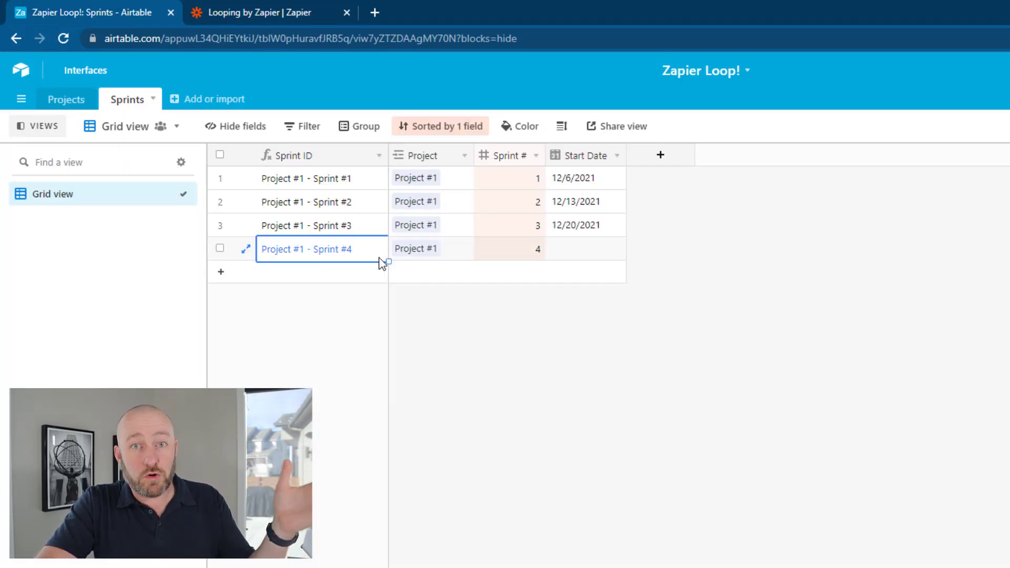
{"action": "left_click", "coordinate": [524, 251]}
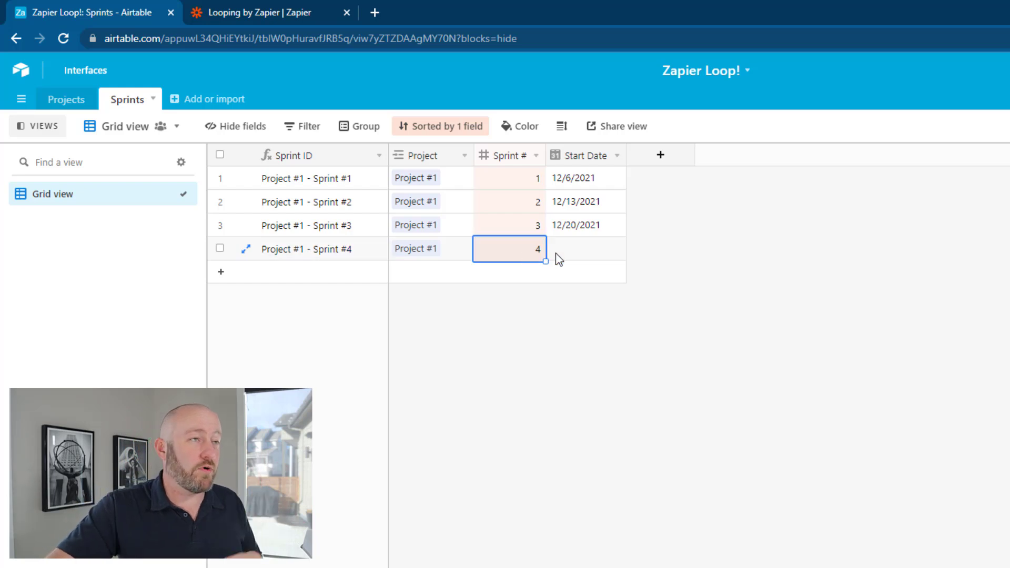
Step: Switch the Zap on and return to the Airtable Sprints table
{"action": "left_click", "coordinate": [275, 17]}
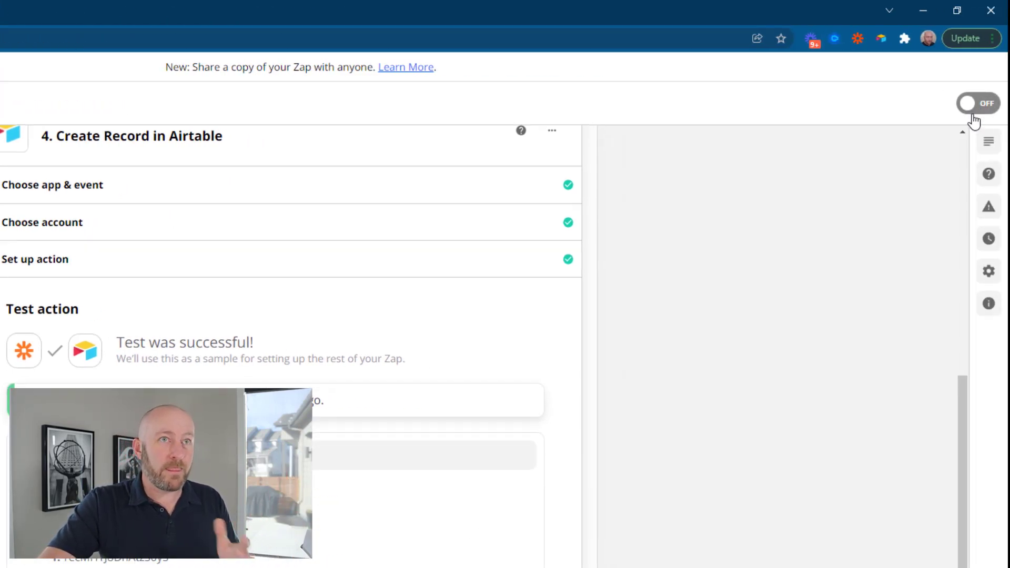
{"action": "left_click", "coordinate": [973, 115]}
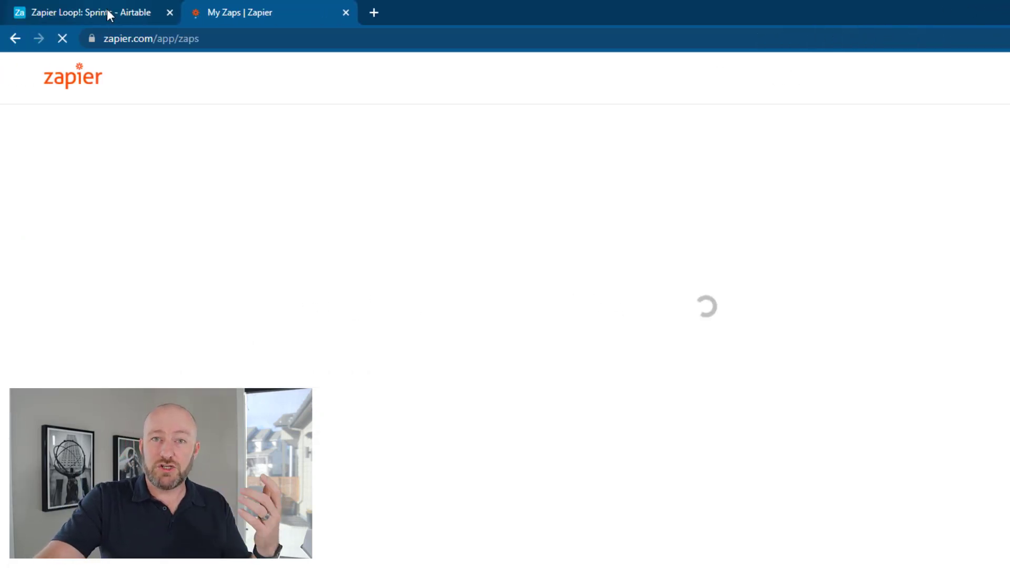
{"action": "left_click", "coordinate": [107, 9]}
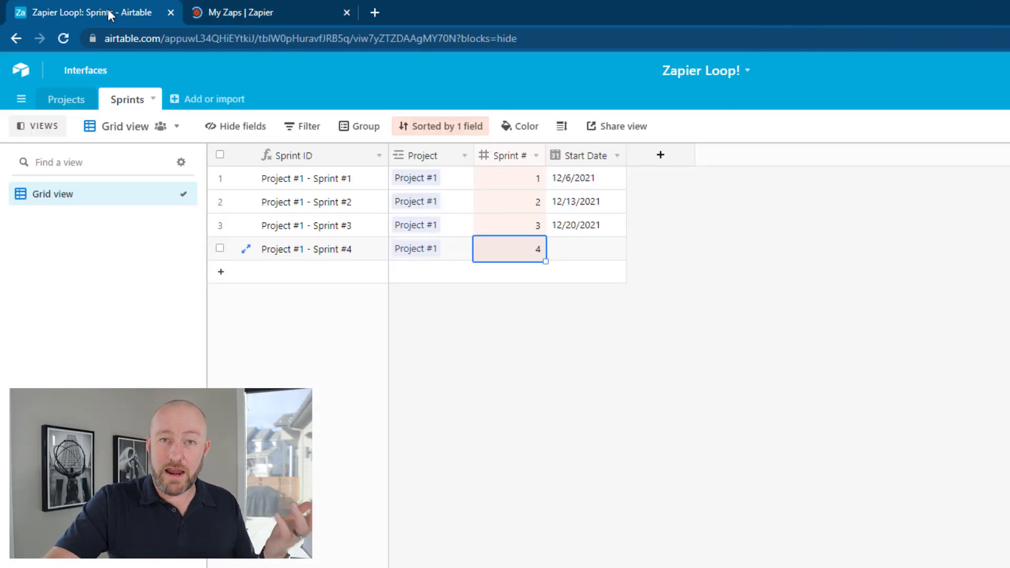
Step: Enter 3 in Project #1's Addt'l Sprints and check current count 4 and new total 7
{"action": "left_click", "coordinate": [67, 100]}
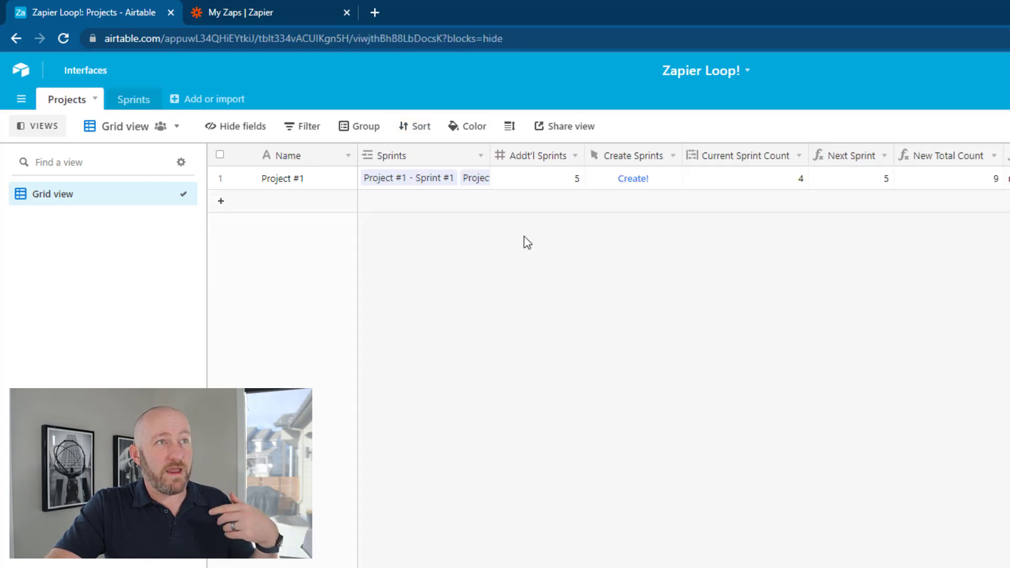
{"action": "left_click", "coordinate": [538, 184]}
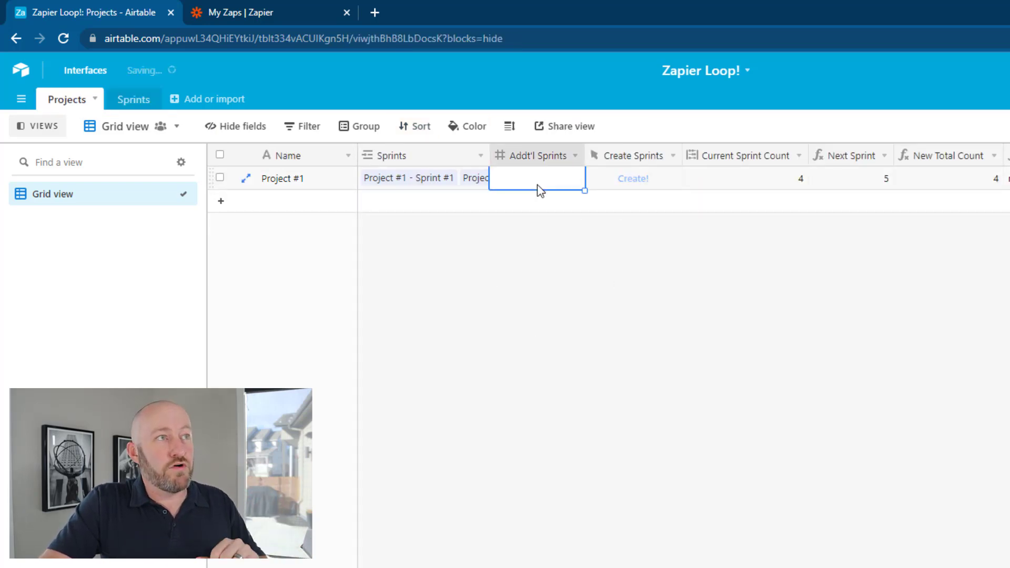
{"action": "key", "text": "Escape"}
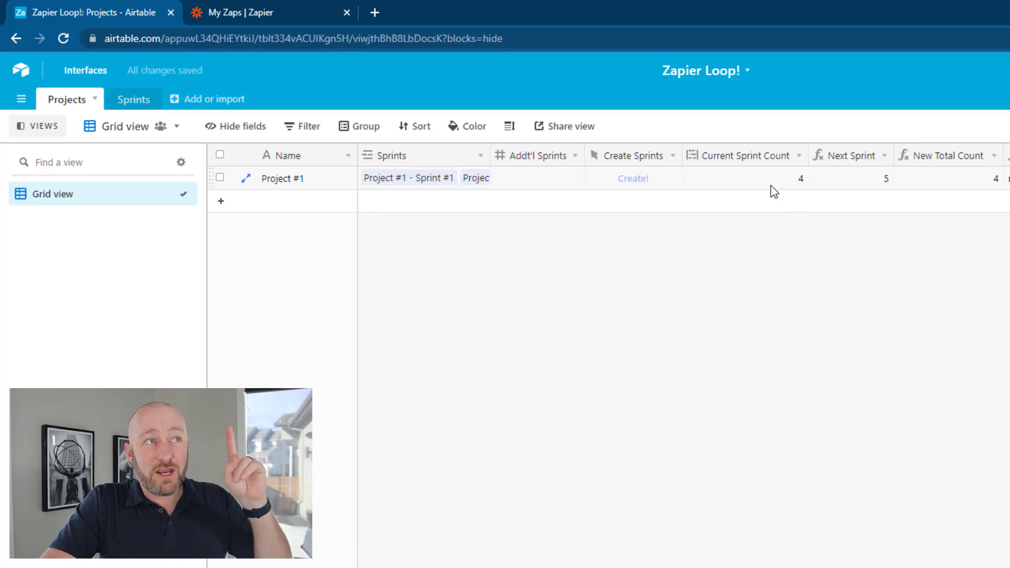
{"action": "left_click", "coordinate": [771, 186]}
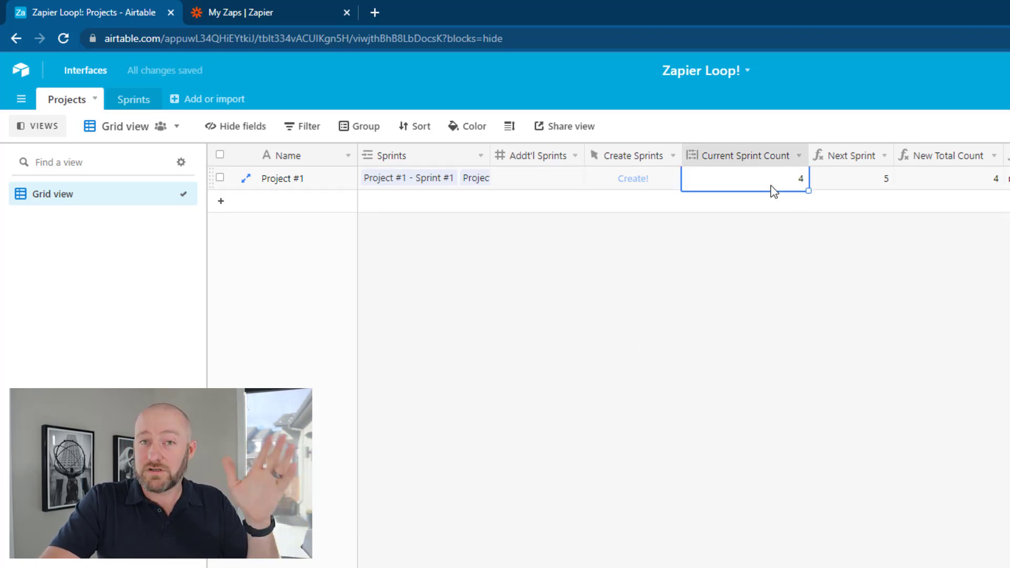
{"action": "left_click", "coordinate": [544, 188]}
{"action": "type", "text": "3"}
{"action": "key", "text": "Escape"}
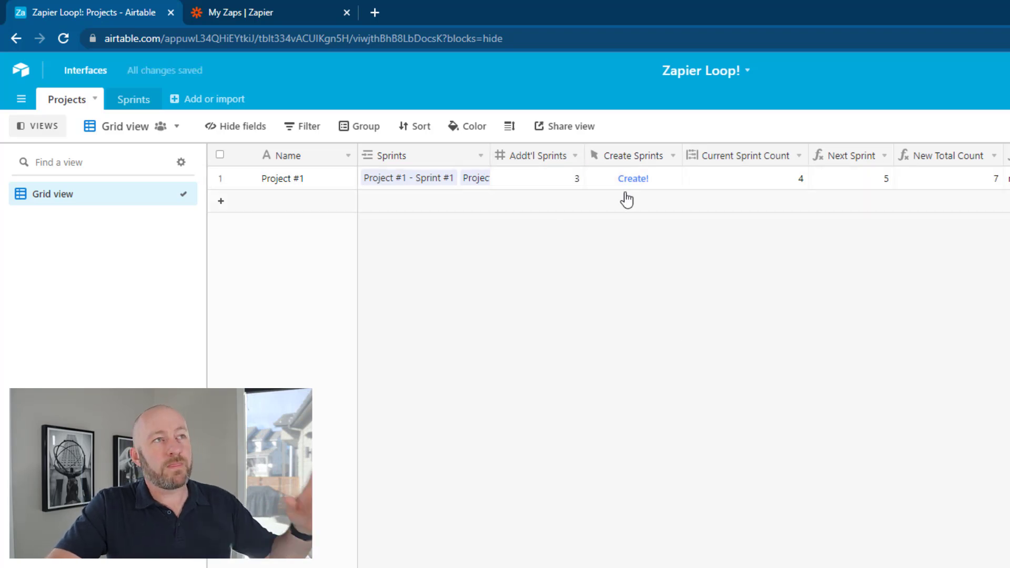
{"action": "left_click", "coordinate": [753, 186]}
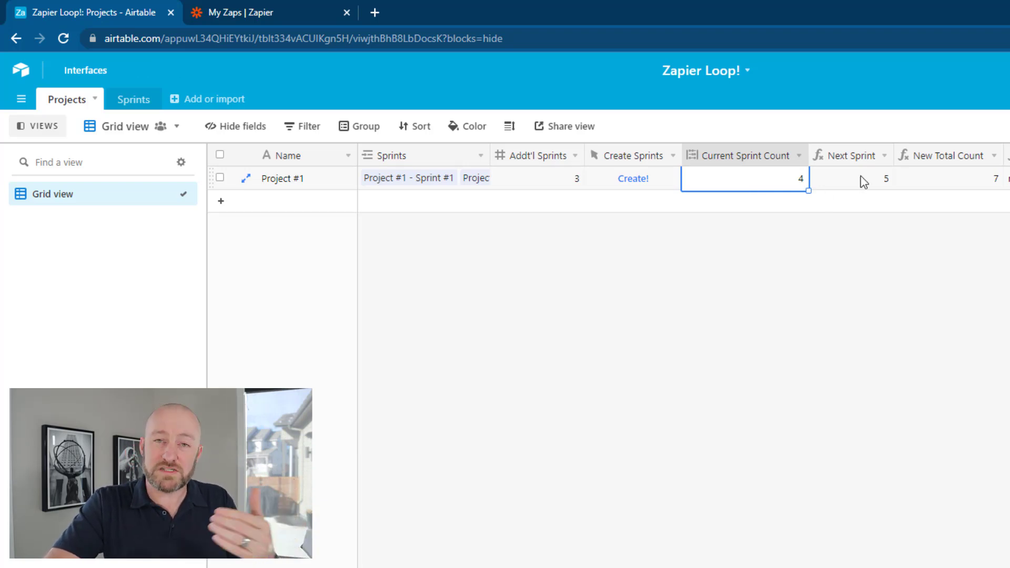
{"action": "left_click", "coordinate": [970, 178]}
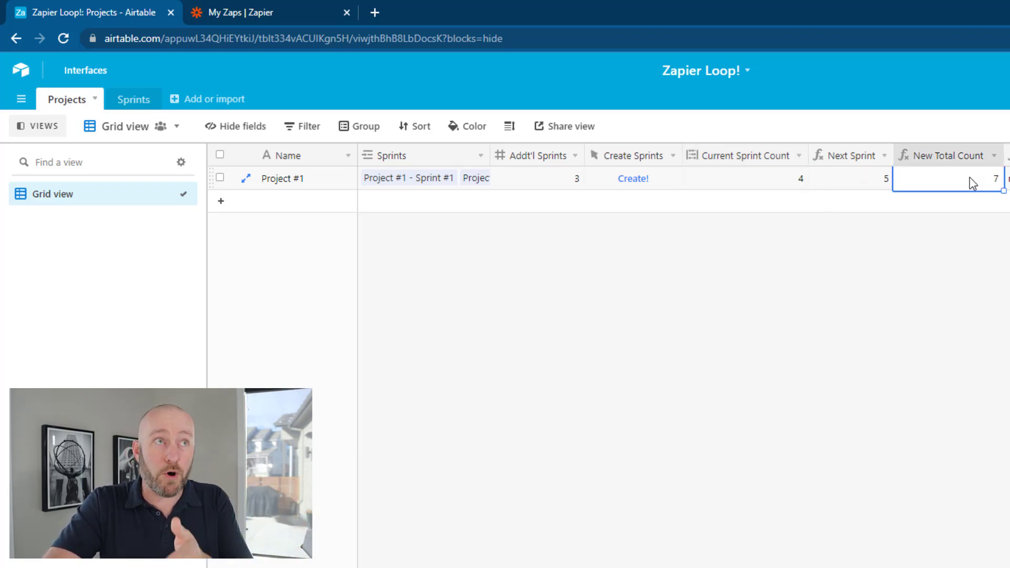
Step: Run Create! for Project #1, confirm its seven sprints in Sprints, then return to Projects
{"action": "left_click", "coordinate": [633, 178]}
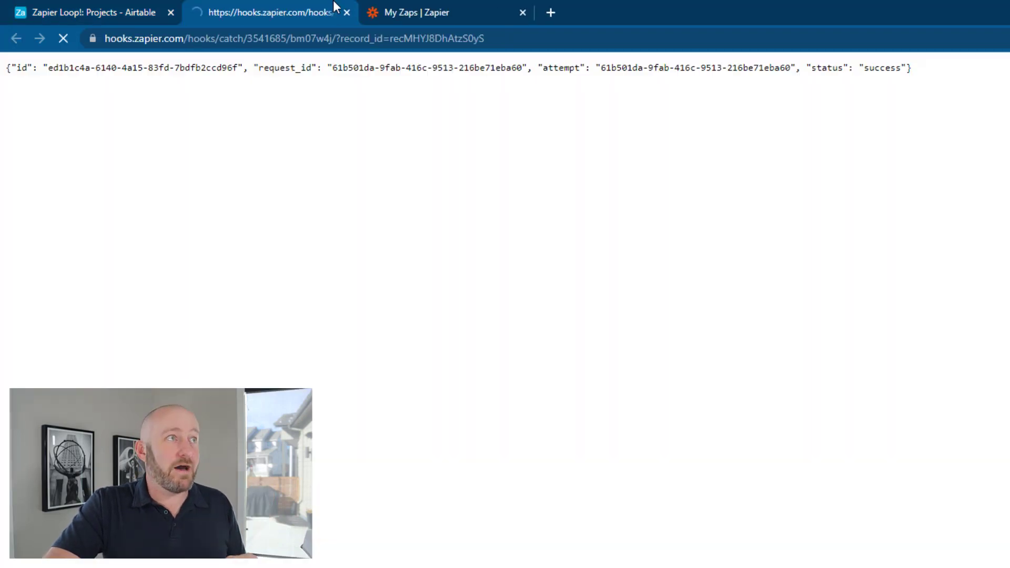
{"action": "left_click", "coordinate": [348, 12]}
{"action": "left_click", "coordinate": [133, 99]}
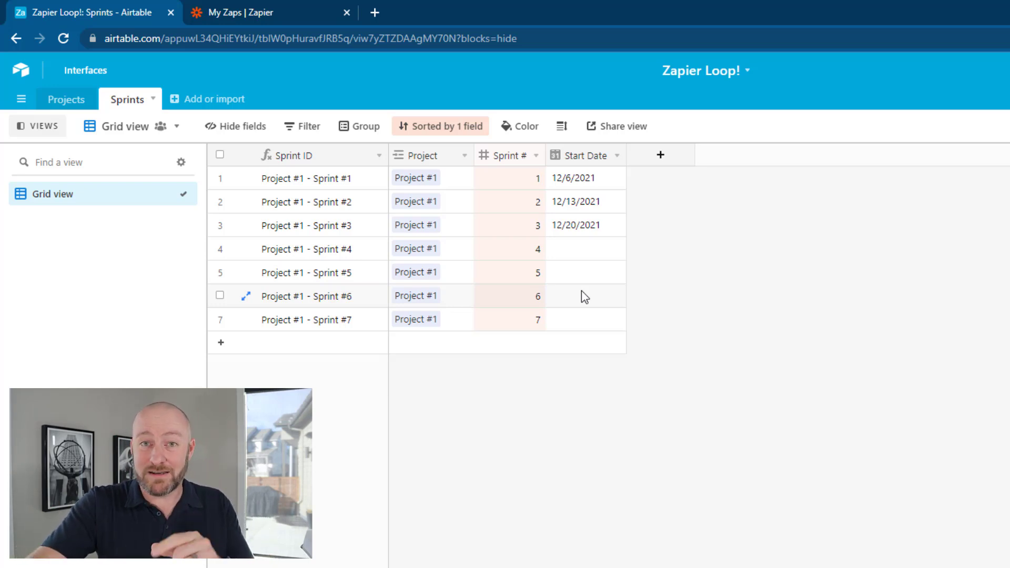
{"action": "left_click", "coordinate": [71, 107]}
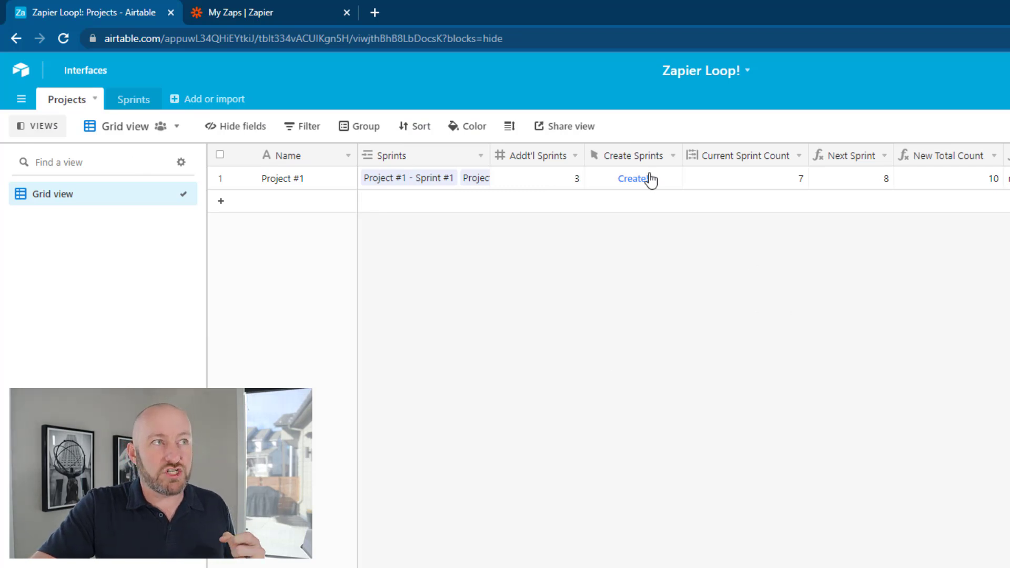
Step: Make the Create Sprints button formula require an Addt'l Sprints value, and save it
{"action": "double_click", "coordinate": [633, 149]}
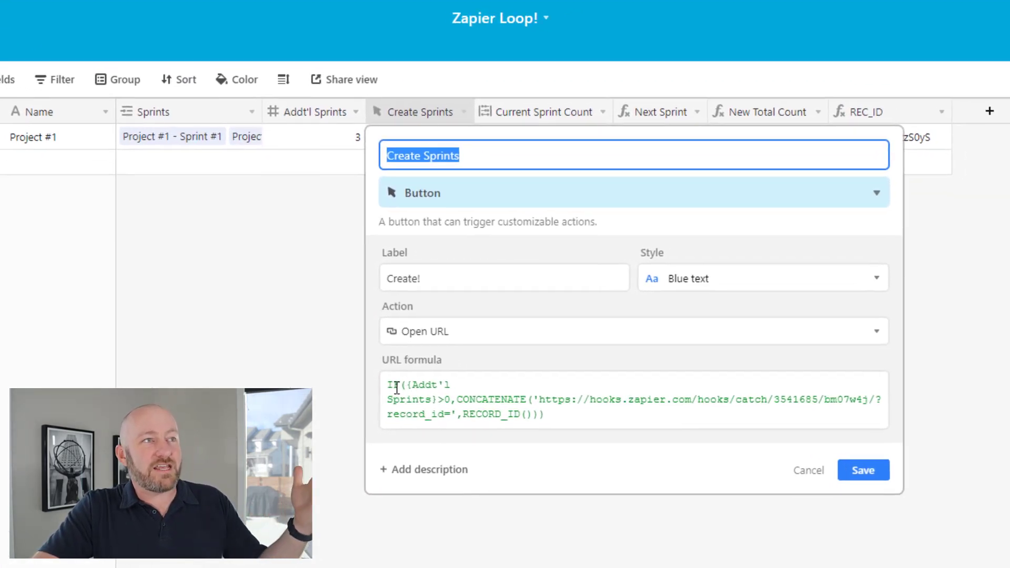
{"action": "left_click_drag", "start_coordinate": [382, 384], "coordinate": [444, 385]}
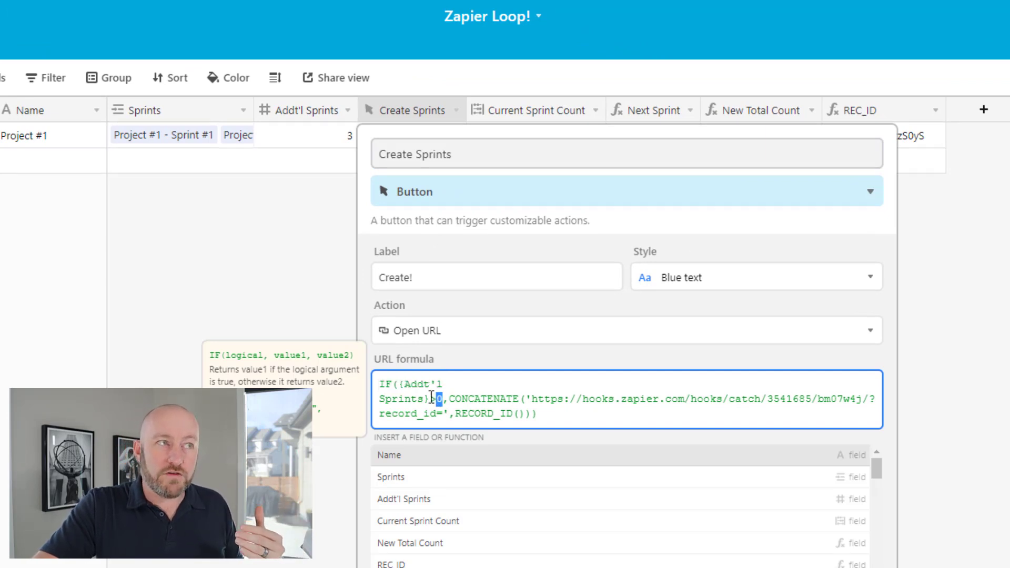
{"action": "left_click_drag", "start_coordinate": [442, 399], "coordinate": [387, 386]}
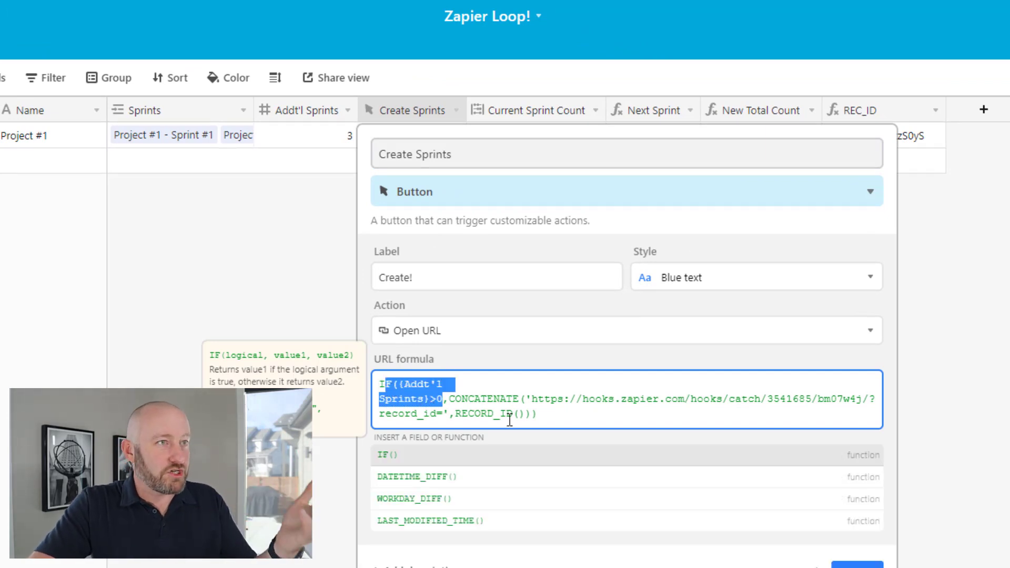
{"action": "left_click", "coordinate": [820, 559]}
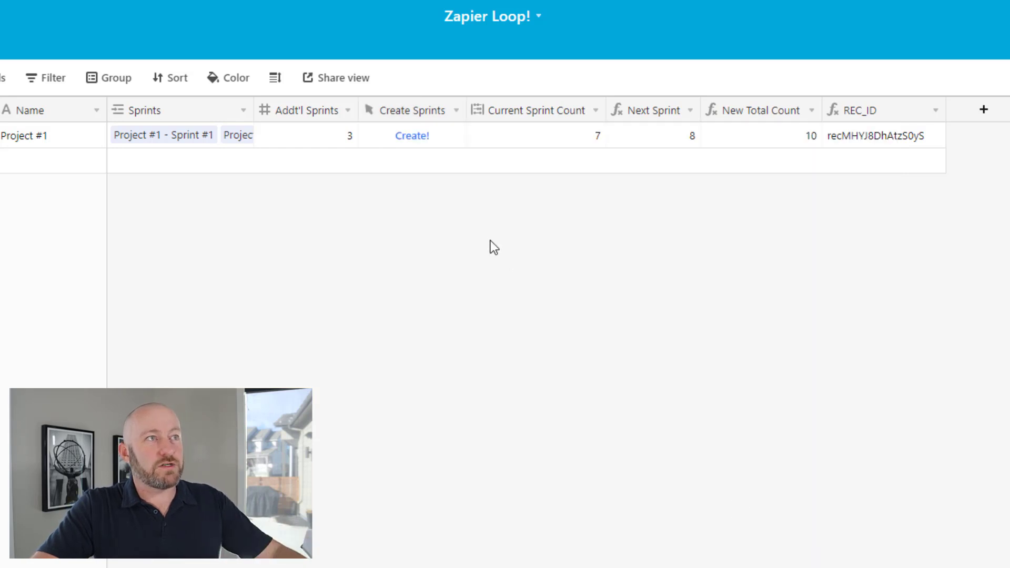
Step: Clear Project #1's Addt'l Sprints to test the disabled Create!, re-enter 3, then open the Looping zap
{"action": "left_click", "coordinate": [332, 141]}
{"action": "key", "text": "Delete"}
{"action": "left_click", "coordinate": [418, 381]}
{"action": "left_click", "coordinate": [426, 138]}
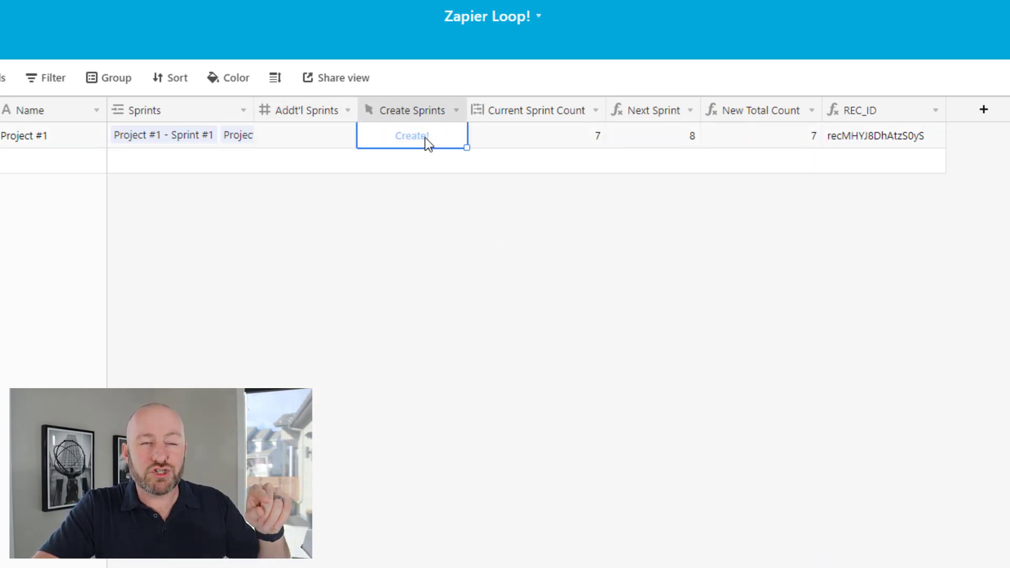
{"action": "left_click", "coordinate": [315, 140]}
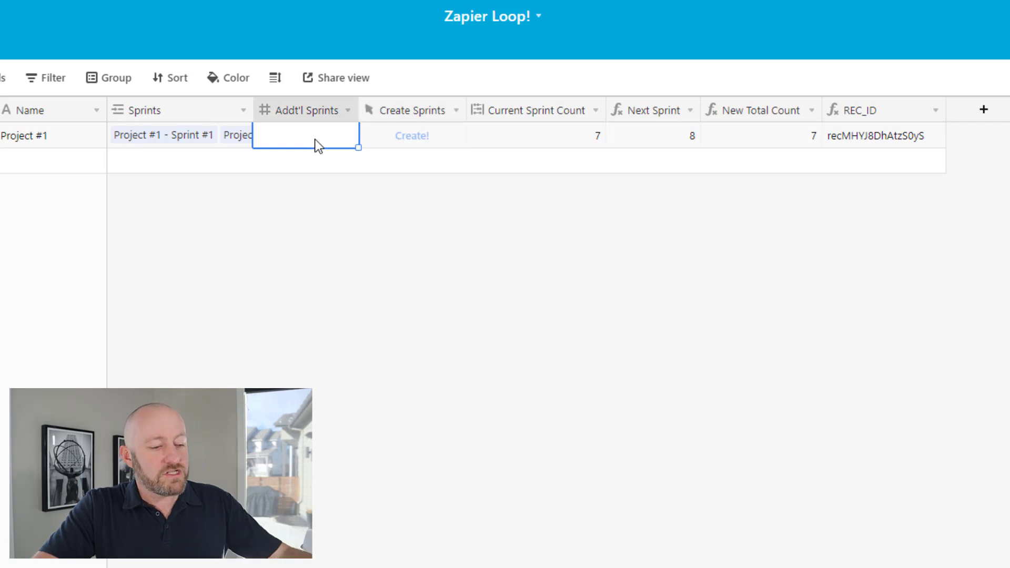
{"action": "type", "text": "3"}
{"action": "left_click", "coordinate": [452, 338]}
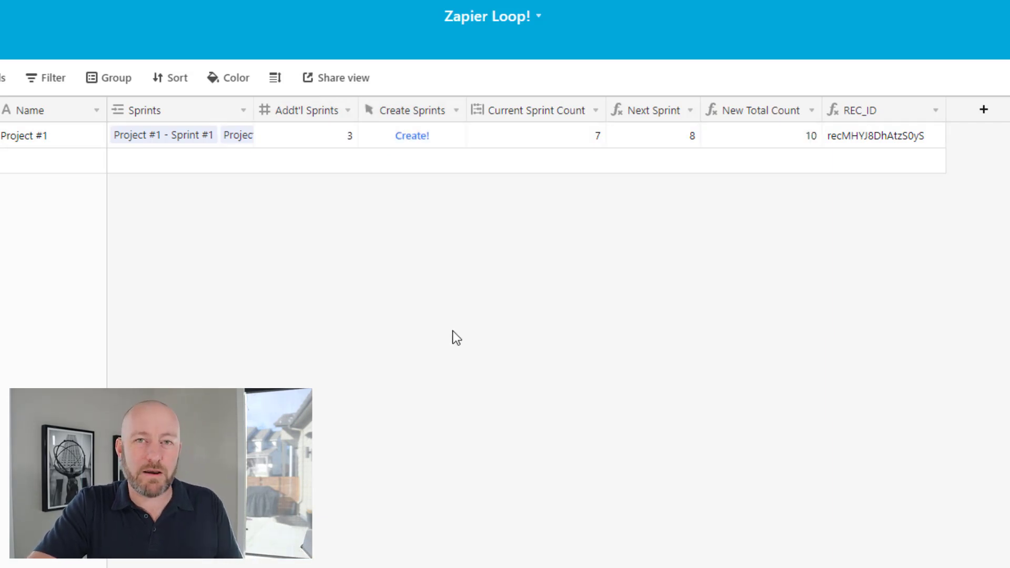
{"action": "left_click", "coordinate": [316, 138]}
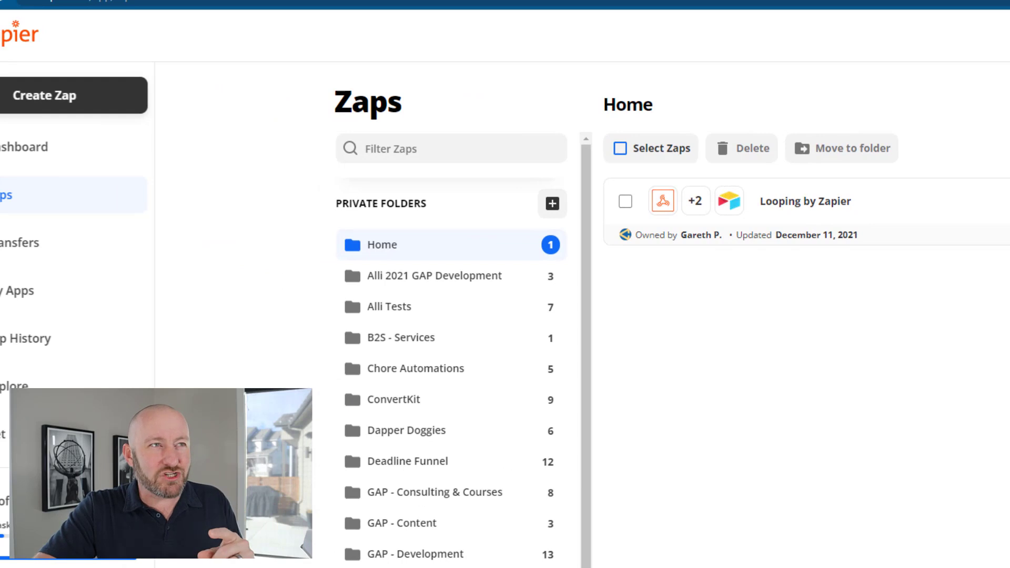
{"action": "left_click", "coordinate": [807, 206]}
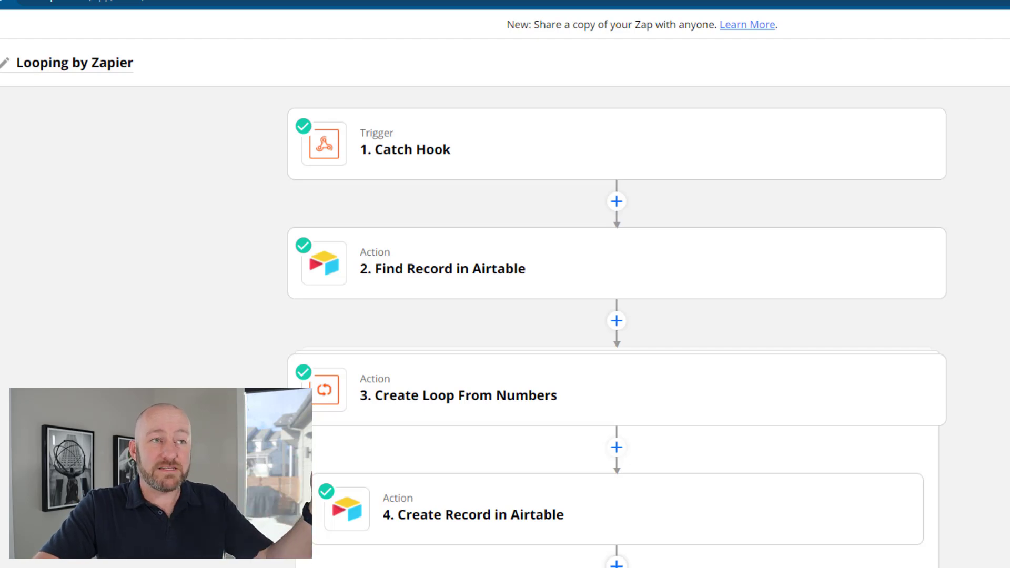
{"action": "scroll", "coordinate": [615, 545], "scroll_direction": "down", "scroll_amount": 1}
Step: Open the add-step panel below step 4 of the Looping by Zapier zap, then dismiss it
{"action": "left_click", "coordinate": [615, 512]}
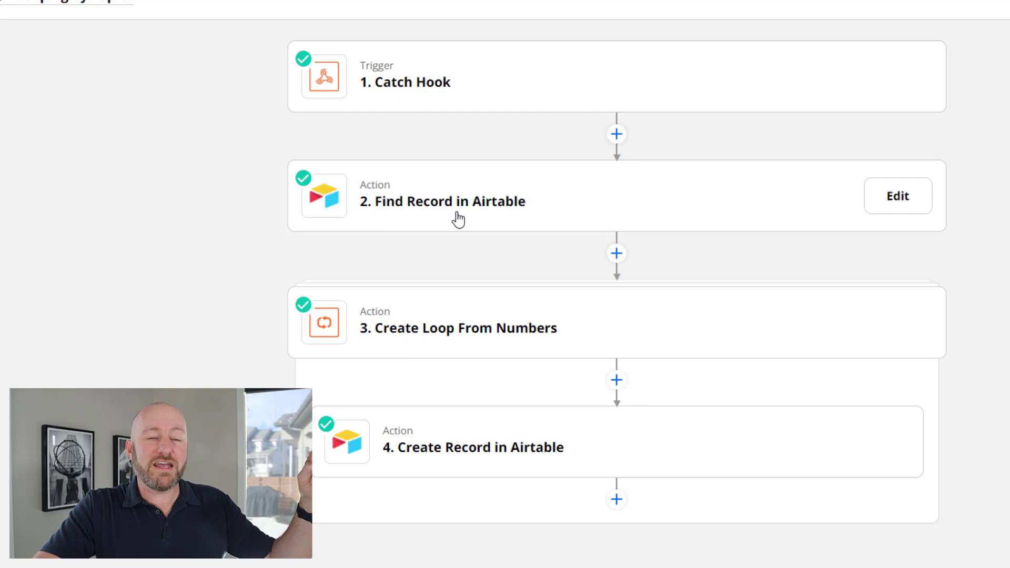
Step: Insert an Airtable Update Record step between Find Record and the loop
{"action": "left_click", "coordinate": [617, 255]}
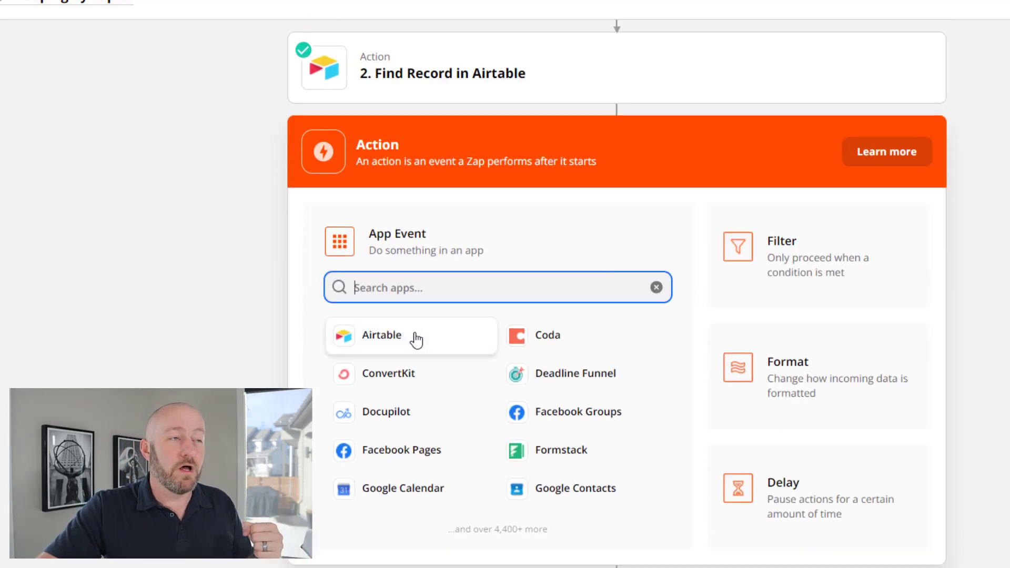
{"action": "left_click", "coordinate": [416, 340]}
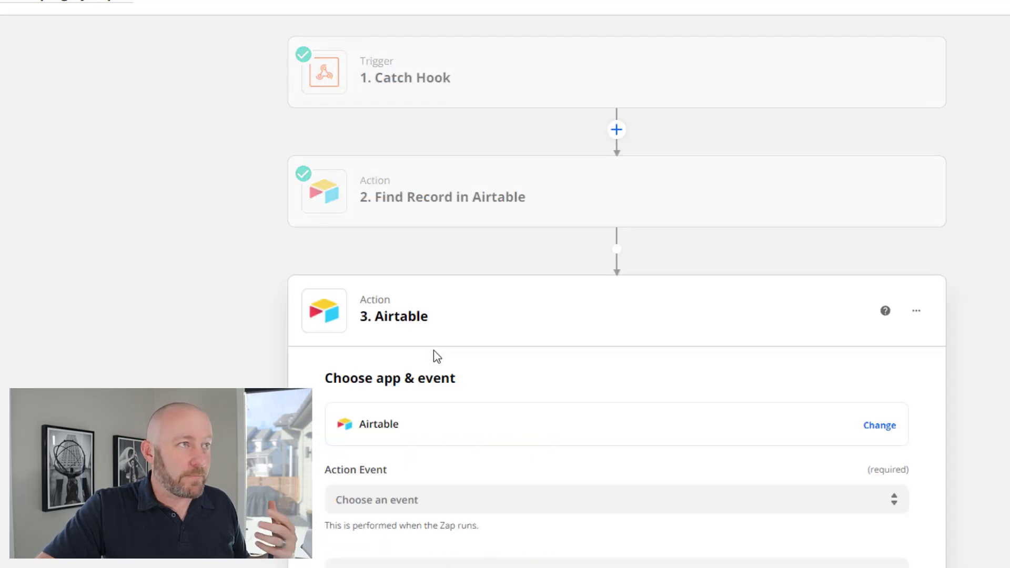
{"action": "left_click", "coordinate": [432, 488]}
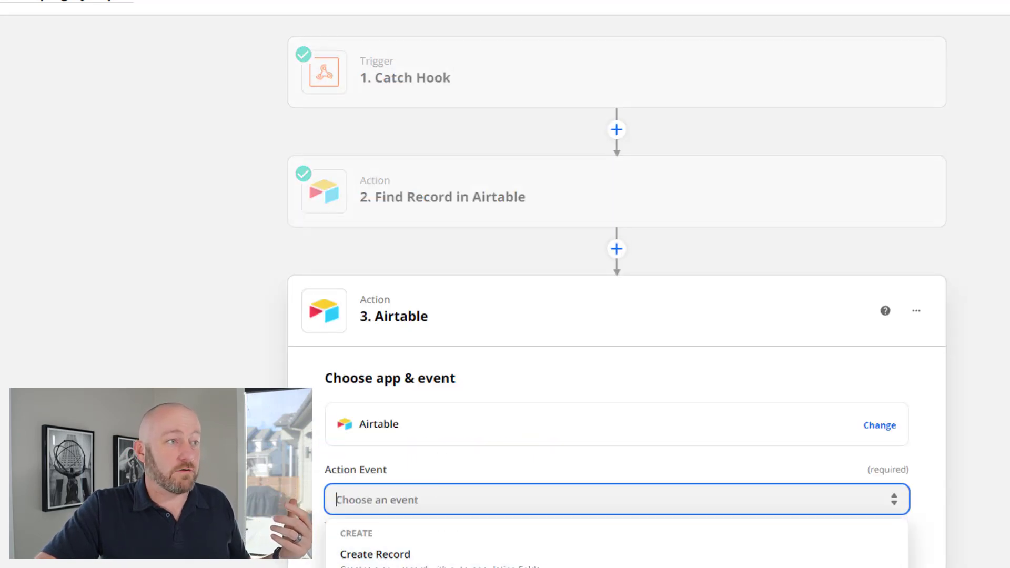
{"action": "left_click", "coordinate": [380, 564]}
{"action": "scroll", "coordinate": [671, 408], "scroll_direction": "down", "scroll_amount": 4}
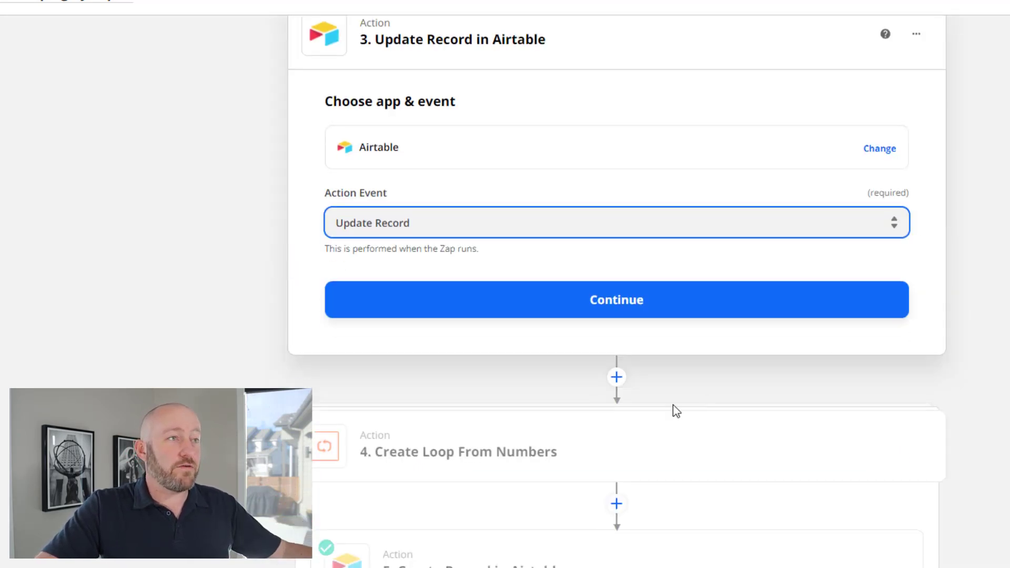
{"action": "left_click", "coordinate": [612, 311]}
Step: Connect the company Airtable account and target the Zapier Loop! base's Projects table
{"action": "left_click", "coordinate": [438, 247]}
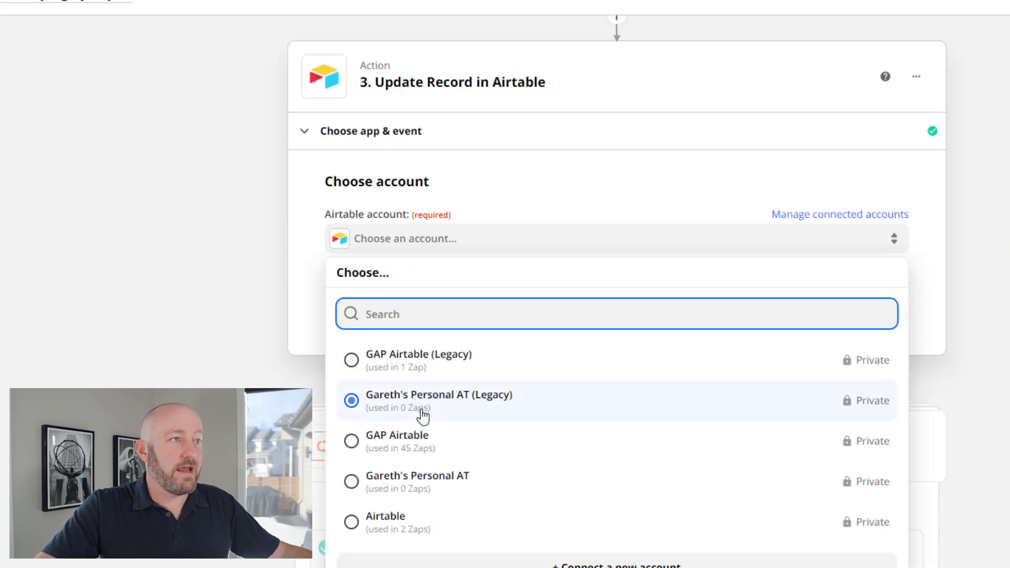
{"action": "left_click", "coordinate": [420, 450]}
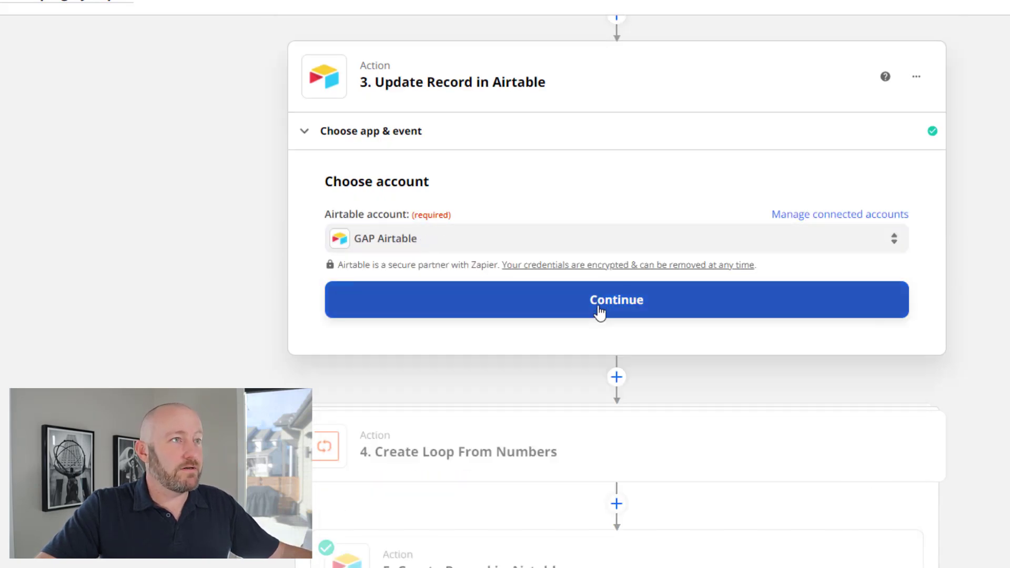
{"action": "left_click", "coordinate": [566, 308]}
{"action": "left_click", "coordinate": [440, 282]}
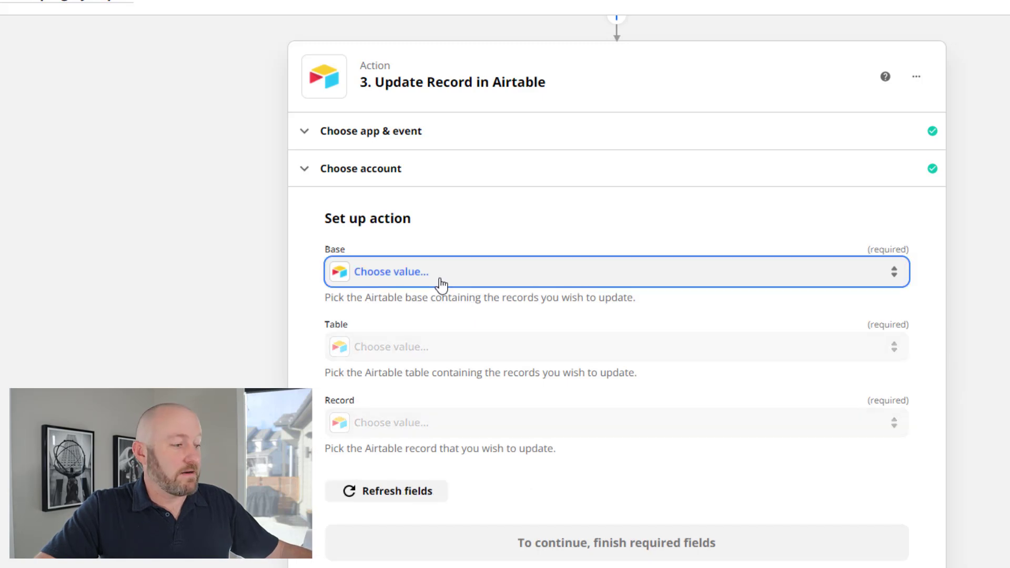
{"action": "type", "text": "zapi"}
{"action": "left_click", "coordinate": [429, 392]}
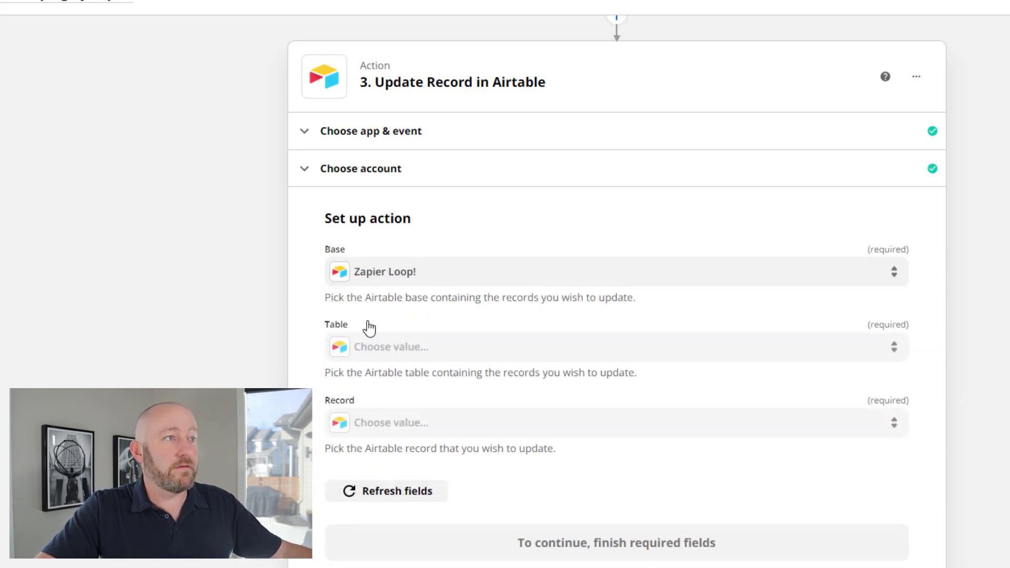
{"action": "left_click", "coordinate": [410, 363]}
{"action": "left_click", "coordinate": [402, 485]}
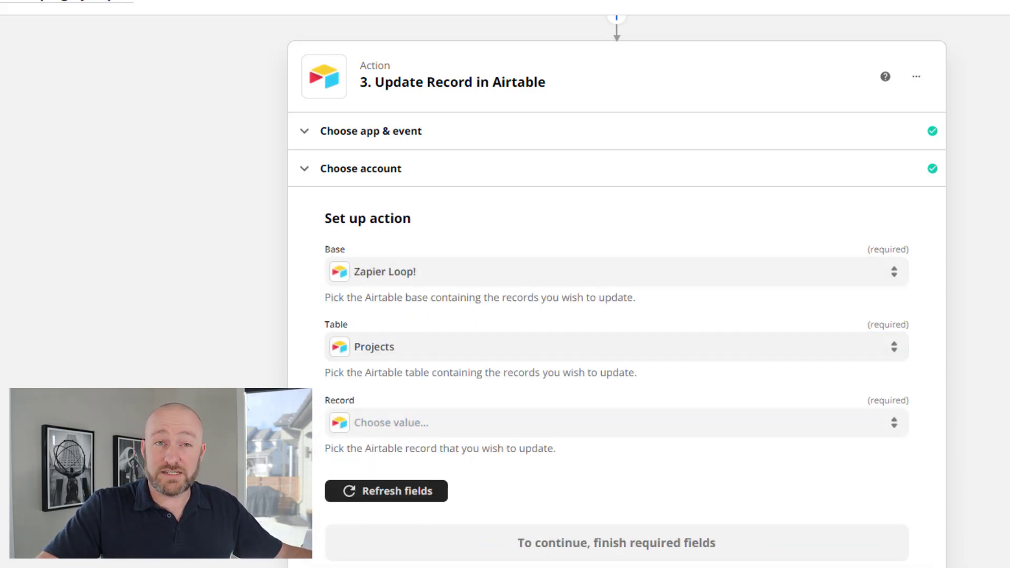
{"action": "scroll", "coordinate": [473, 279], "scroll_direction": "down", "scroll_amount": 2}
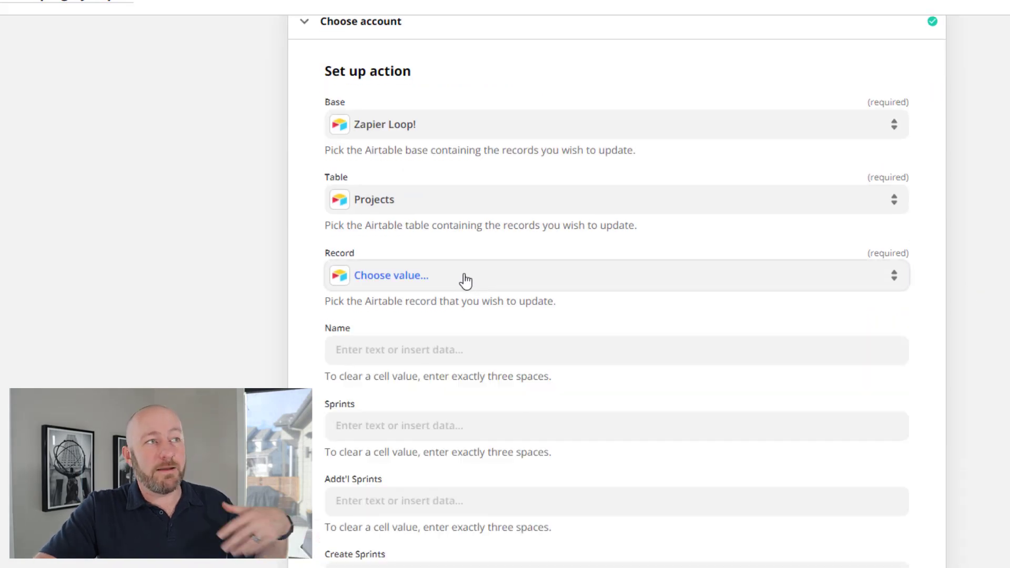
Step: Map the Catch Hook Querystring Record ID as the record to update
{"action": "left_click", "coordinate": [466, 278]}
{"action": "left_click", "coordinate": [422, 319]}
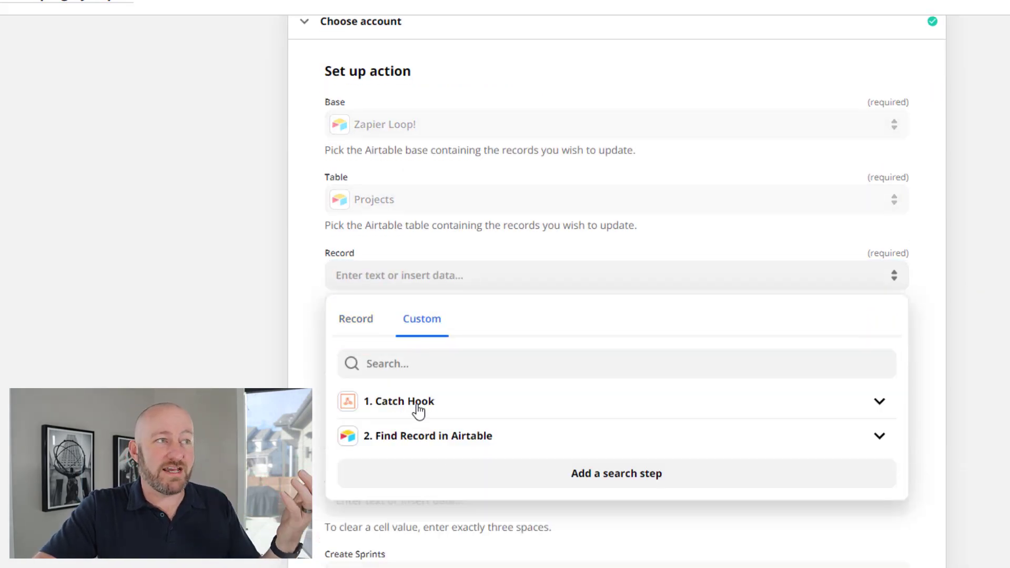
{"action": "left_click", "coordinate": [418, 406]}
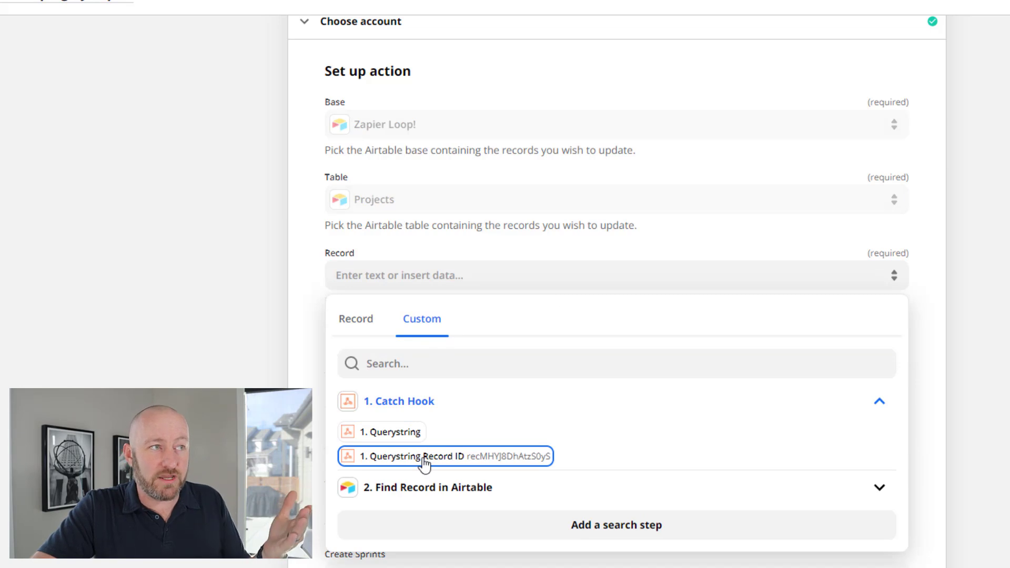
{"action": "left_click", "coordinate": [442, 464]}
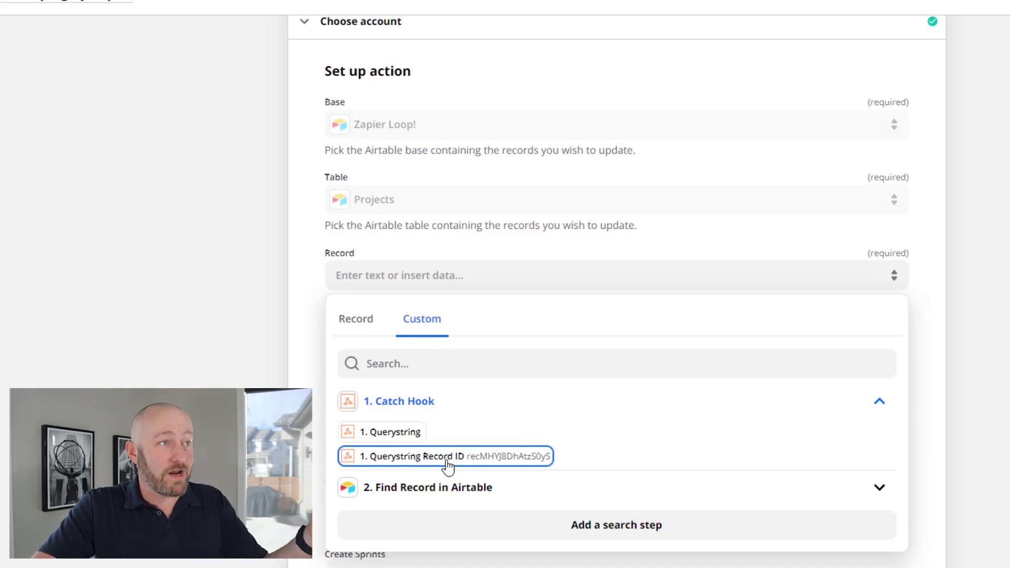
{"action": "left_click", "coordinate": [430, 489]}
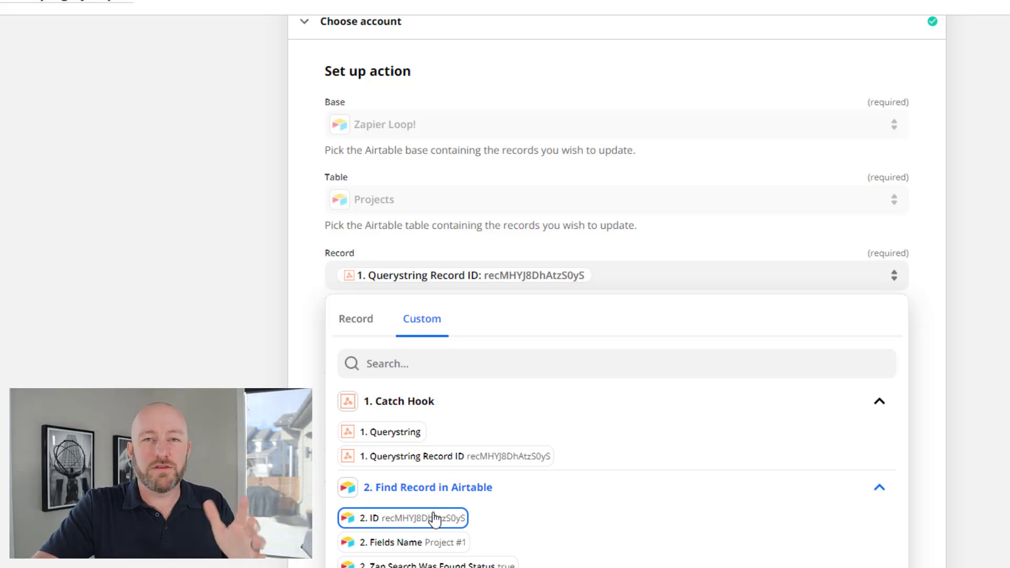
{"action": "key", "text": "Escape"}
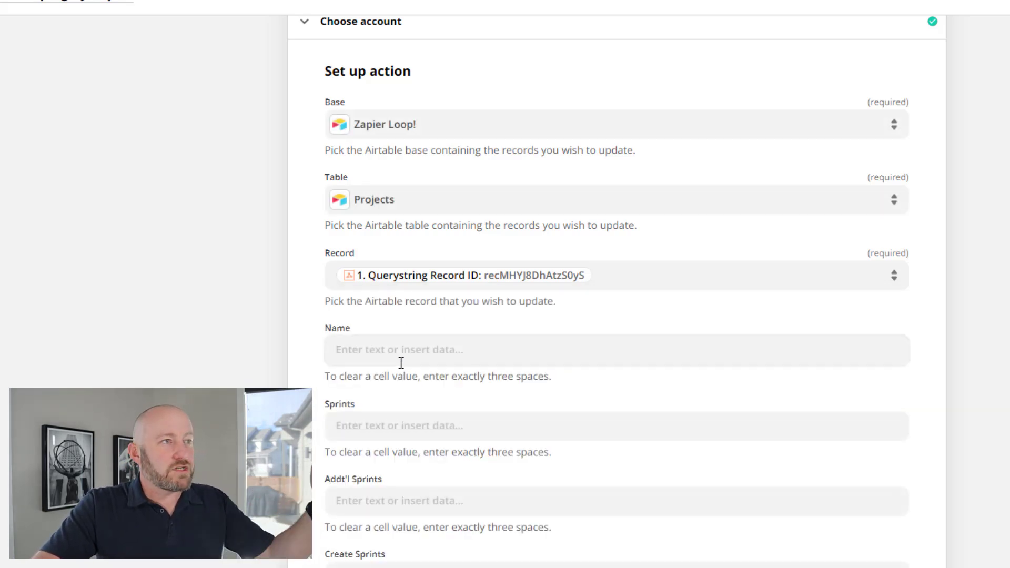
{"action": "scroll", "coordinate": [551, 414], "scroll_direction": "down", "scroll_amount": 2}
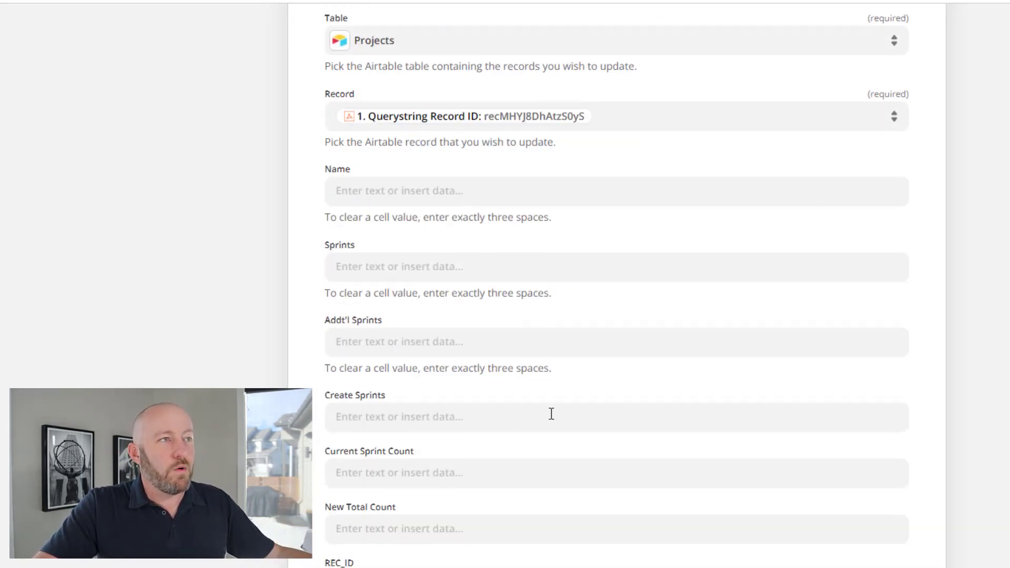
Step: Leave the Addt'l Sprints field empty so it clears, and continue to action setup
{"action": "left_click", "coordinate": [399, 336]}
{"action": "left_click", "coordinate": [998, 313]}
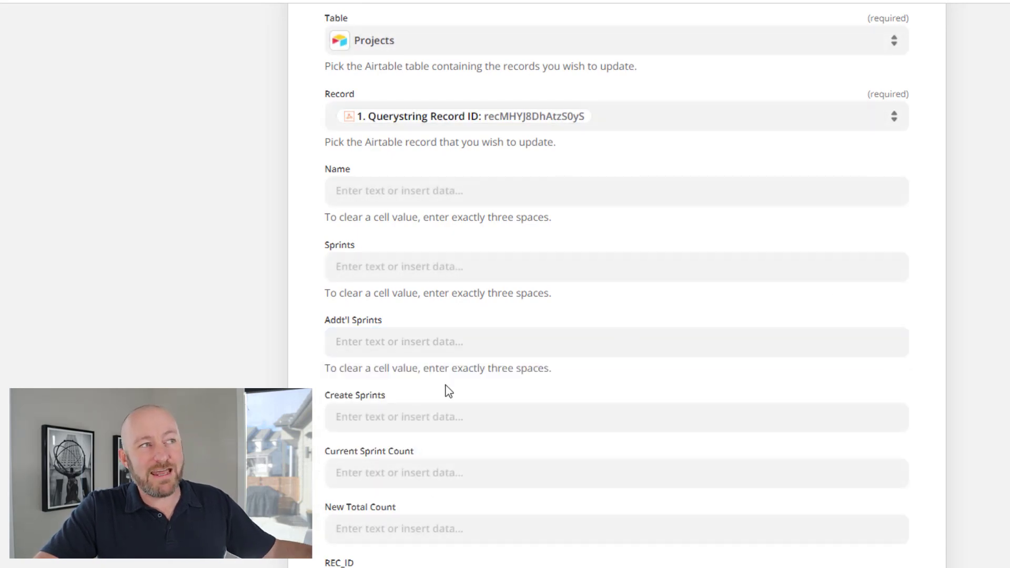
{"action": "left_click_drag", "start_coordinate": [389, 368], "coordinate": [529, 372]}
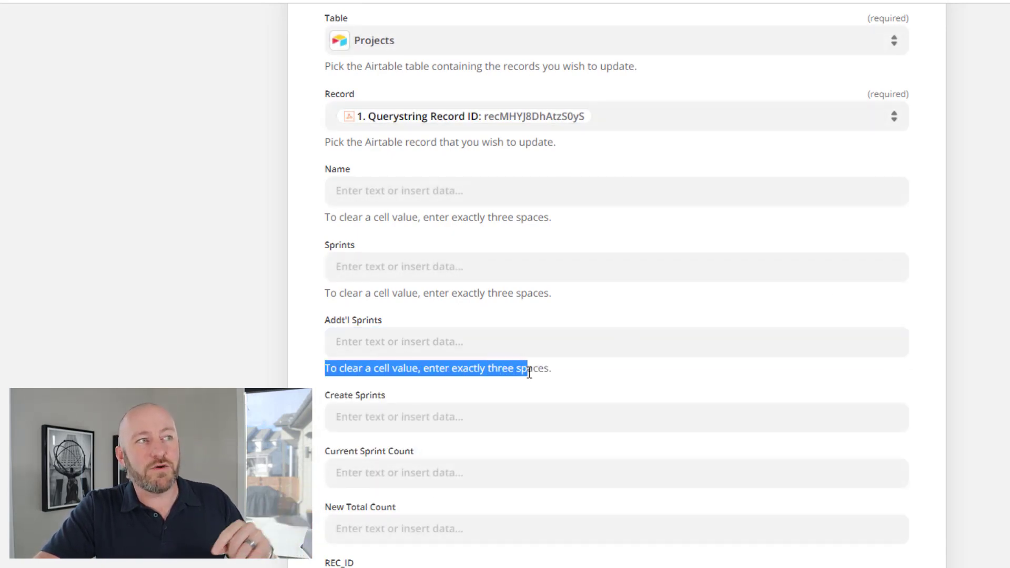
{"action": "left_click", "coordinate": [563, 373]}
{"action": "left_click", "coordinate": [487, 341]}
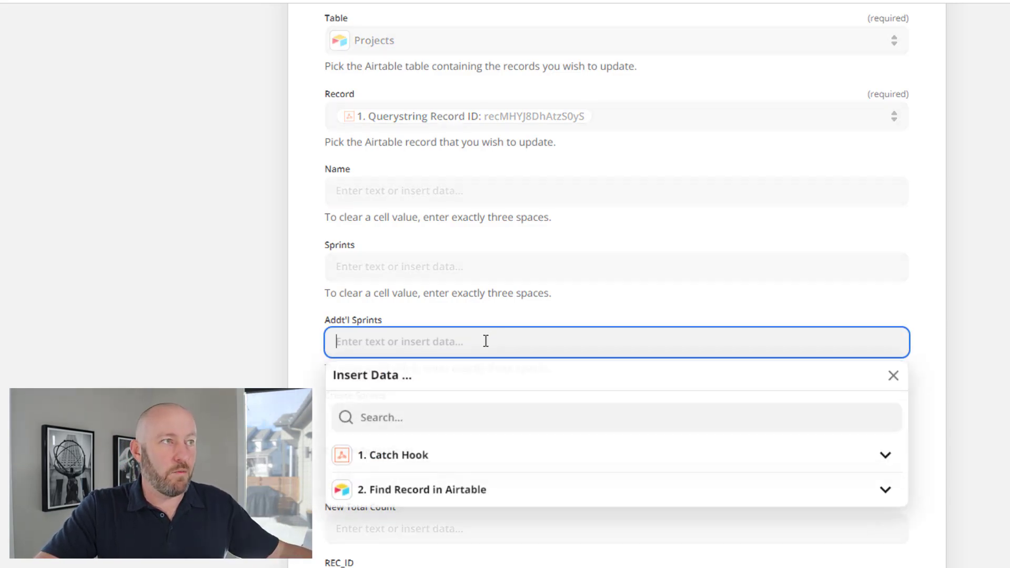
{"action": "left_click", "coordinate": [941, 308]}
{"action": "scroll", "coordinate": [749, 447], "scroll_direction": "down", "scroll_amount": 5}
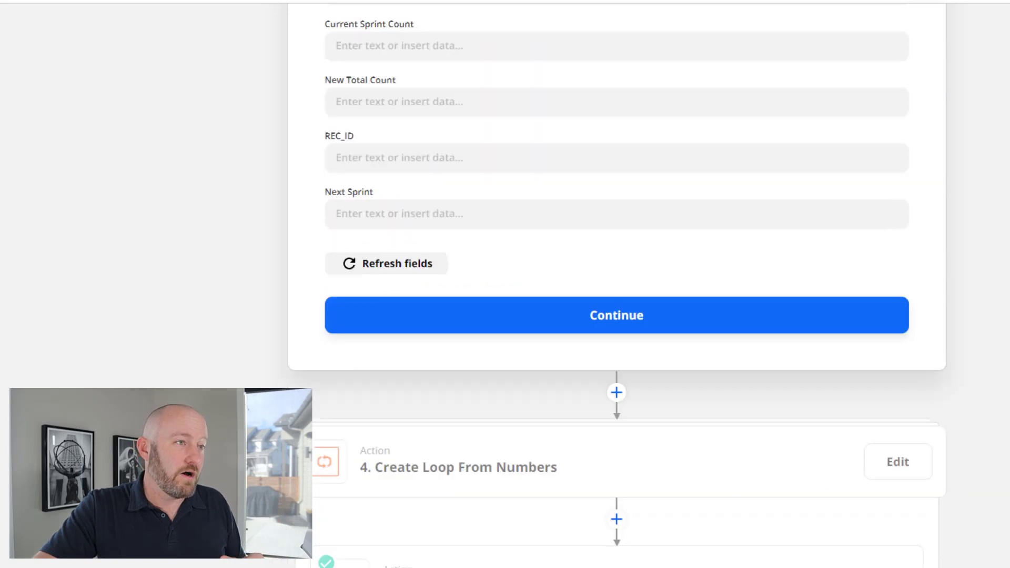
{"action": "left_click", "coordinate": [470, 312]}
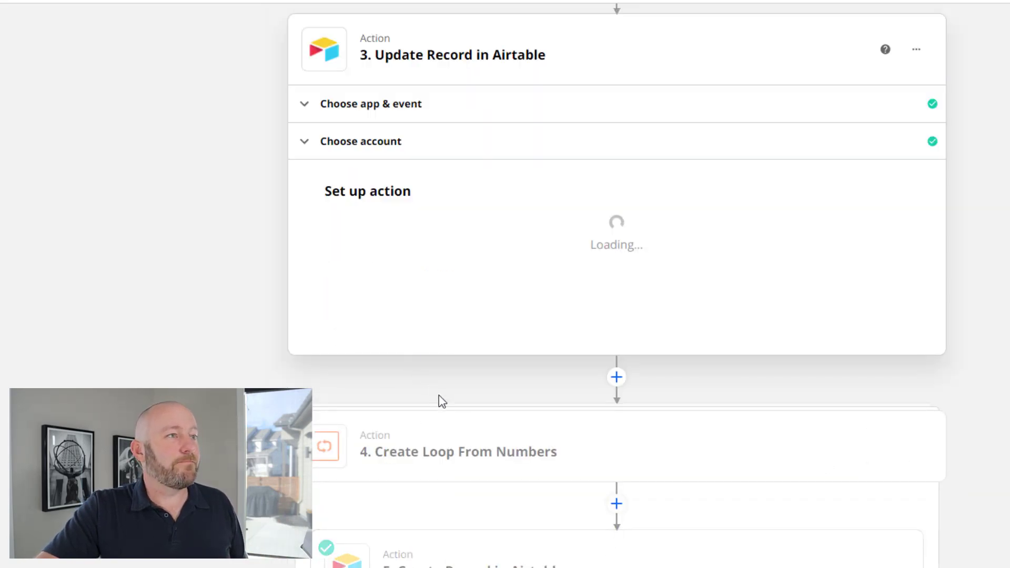
Step: Test the update step, then add a new Project #2 record in Airtable
{"action": "left_click", "coordinate": [469, 306]}
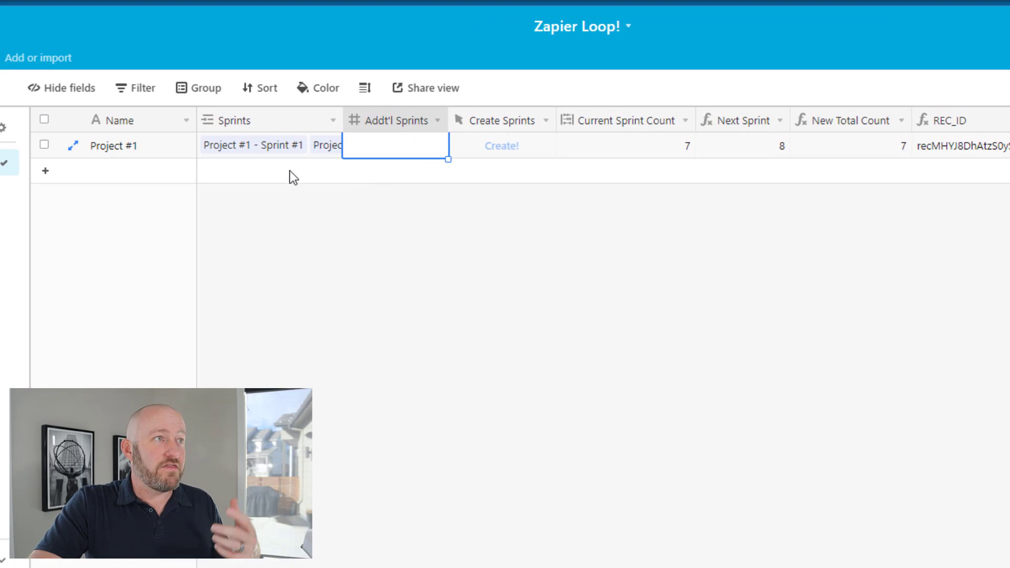
{"action": "left_click", "coordinate": [277, 175]}
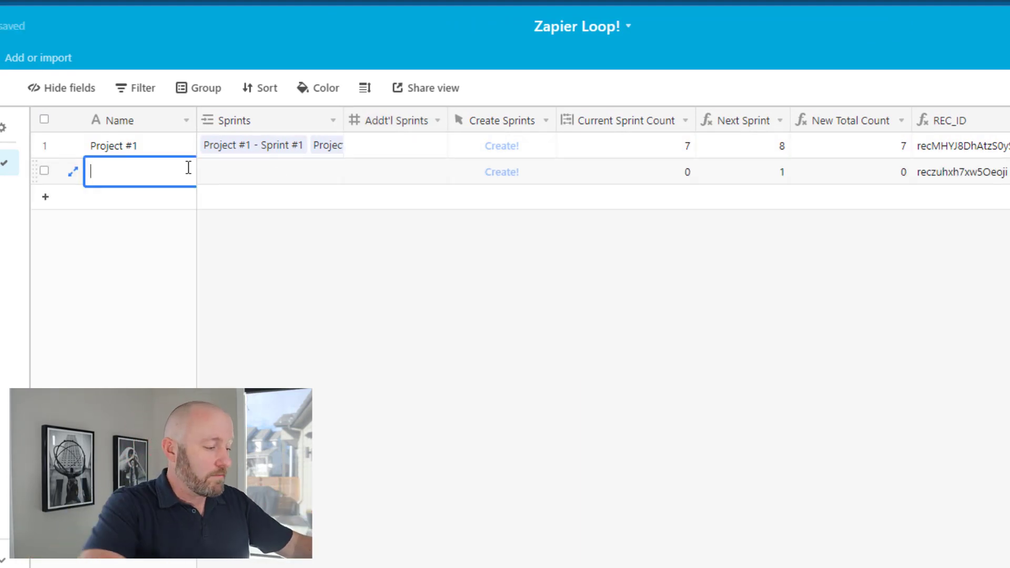
{"action": "type", "text": "Project #2"}
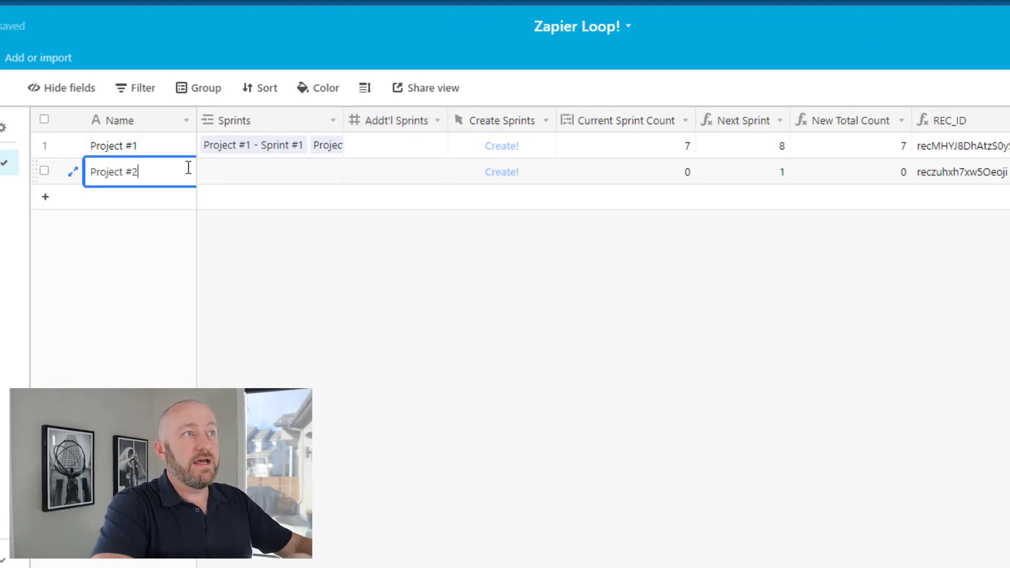
{"action": "key", "text": "Tab"}
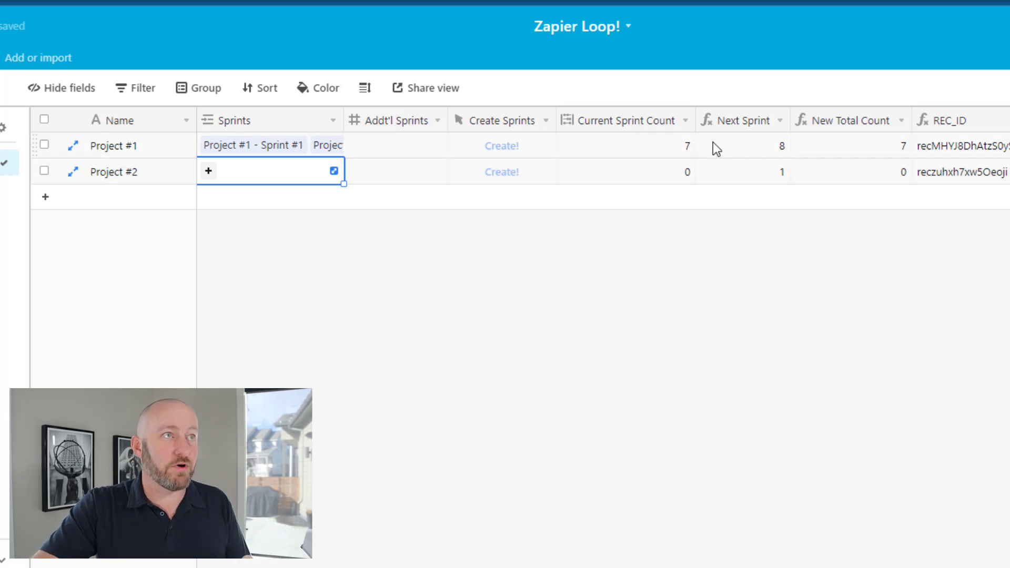
Step: Hide the Current Sprint Count, Next Sprint, New Total Count and REC_ID fields
{"action": "right_click", "coordinate": [643, 121]}
{"action": "left_click", "coordinate": [637, 452]}
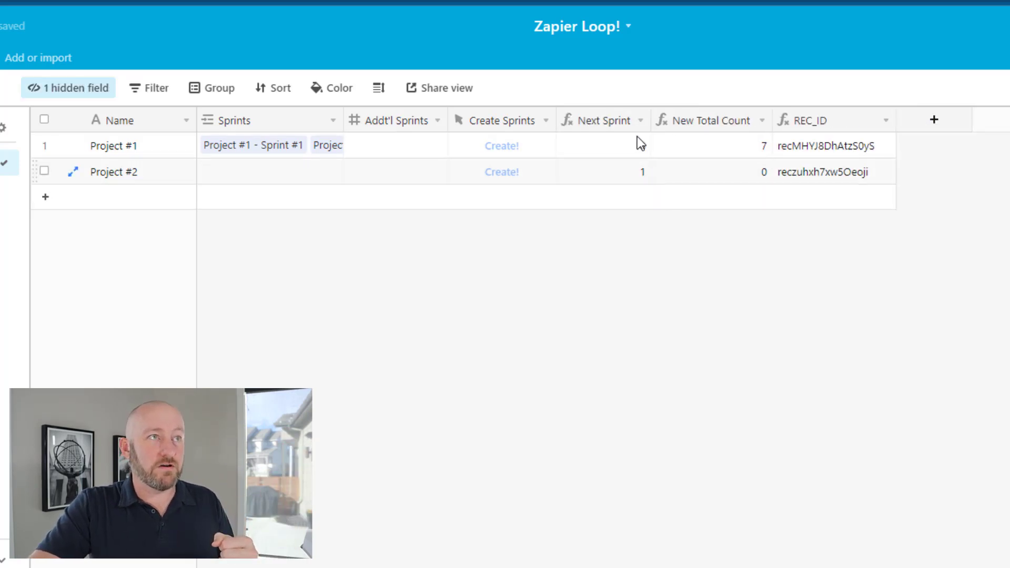
{"action": "right_click", "coordinate": [638, 124]}
{"action": "left_click", "coordinate": [639, 451]}
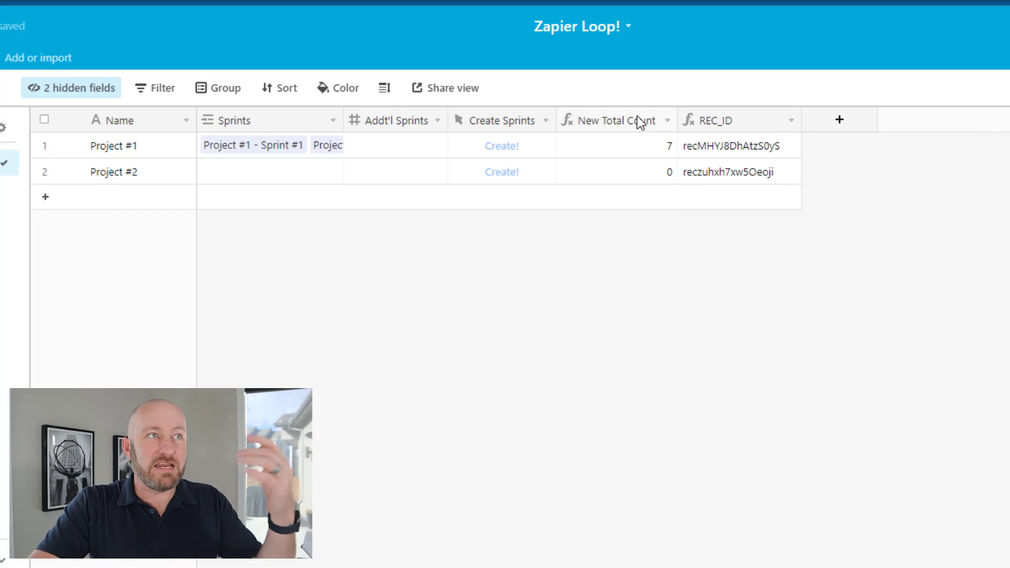
{"action": "right_click", "coordinate": [639, 123]}
{"action": "left_click", "coordinate": [637, 450]}
{"action": "right_click", "coordinate": [616, 126]}
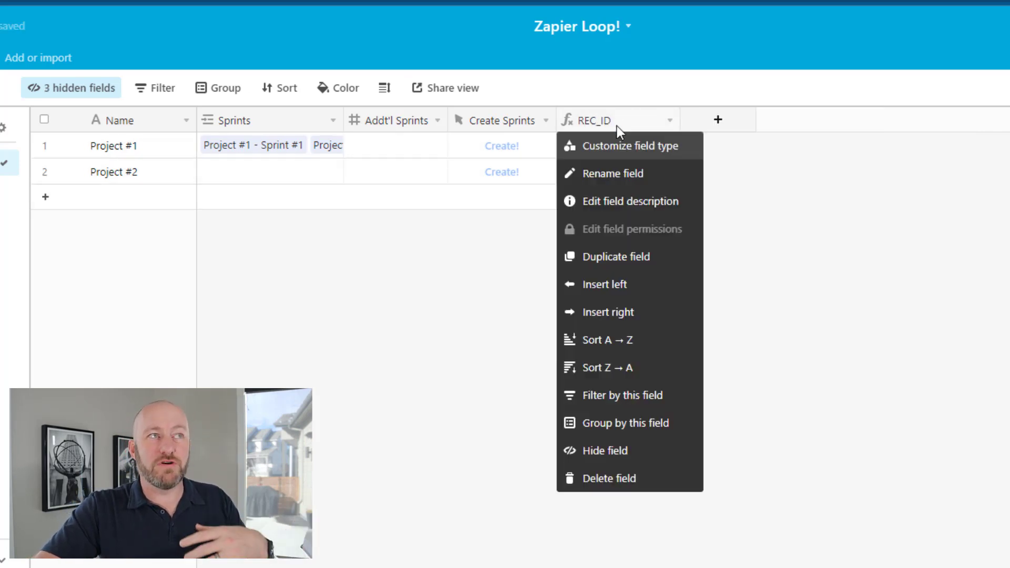
{"action": "left_click", "coordinate": [647, 451]}
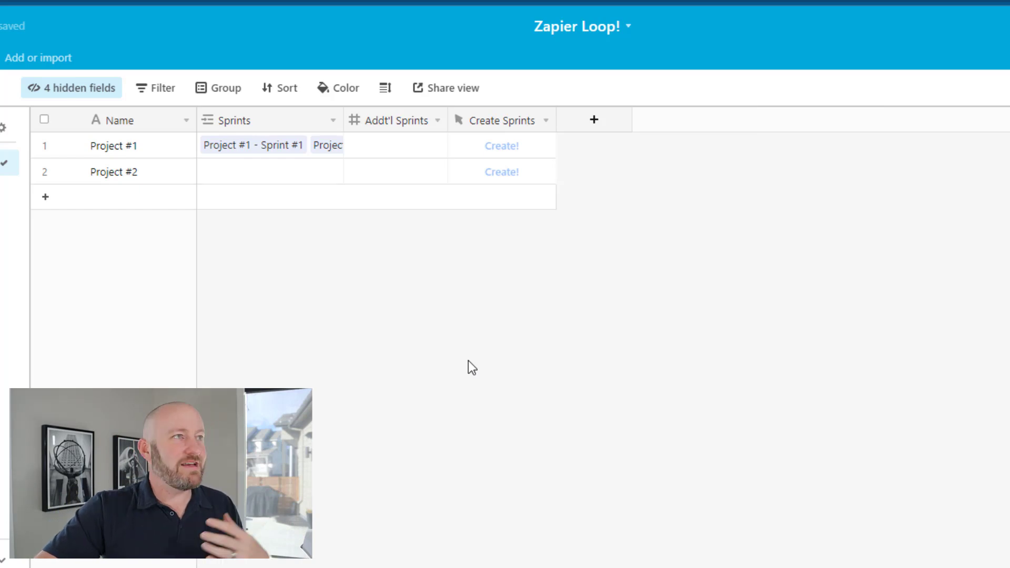
{"action": "mouse_move", "coordinate": [113, 171]}
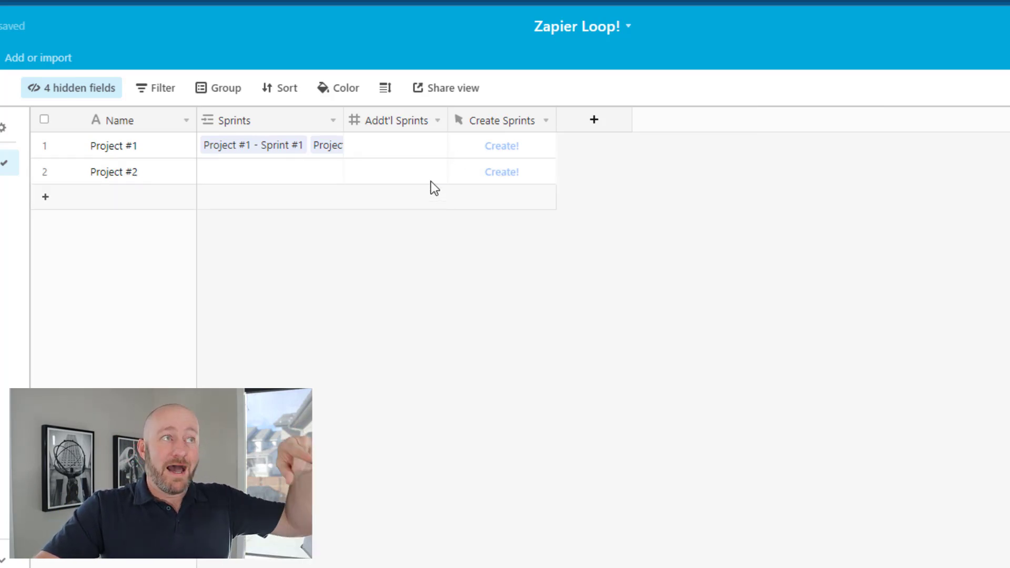
Step: Give Project #2 7 additional sprints, trigger Create!, and view the Sprints table
{"action": "left_click", "coordinate": [425, 181]}
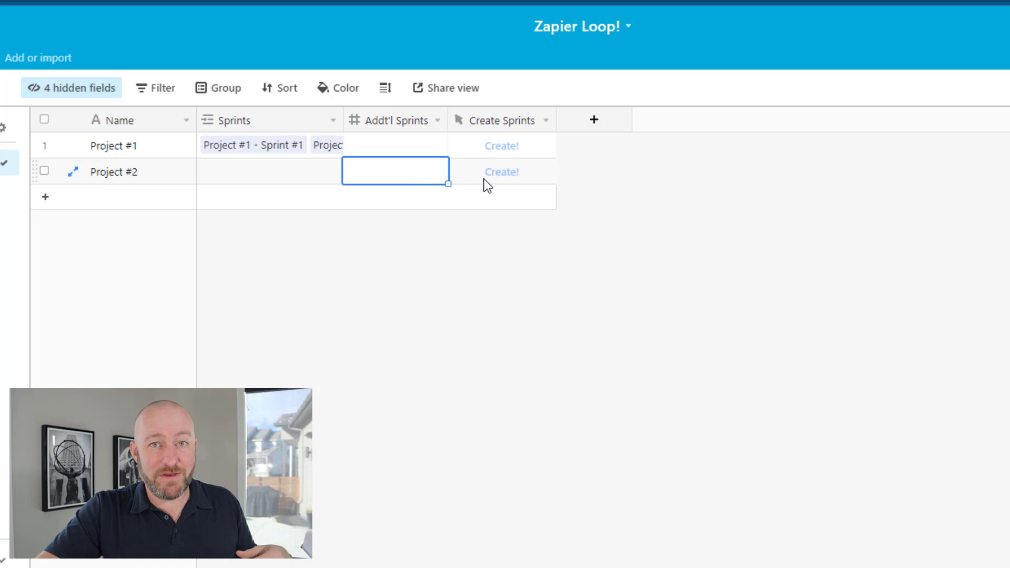
{"action": "type", "text": "7"}
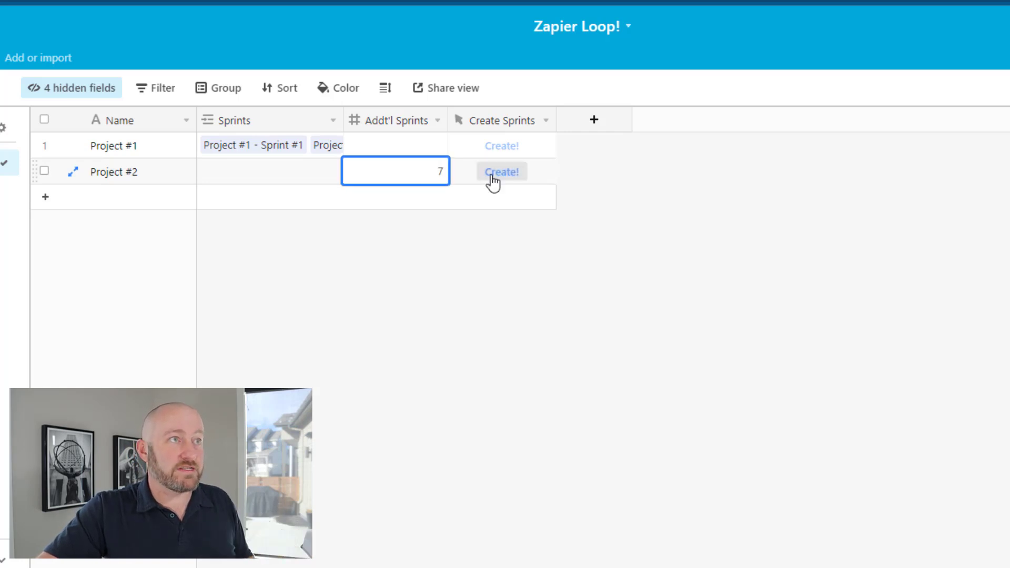
{"action": "left_click", "coordinate": [493, 178]}
{"action": "left_click", "coordinate": [513, 179]}
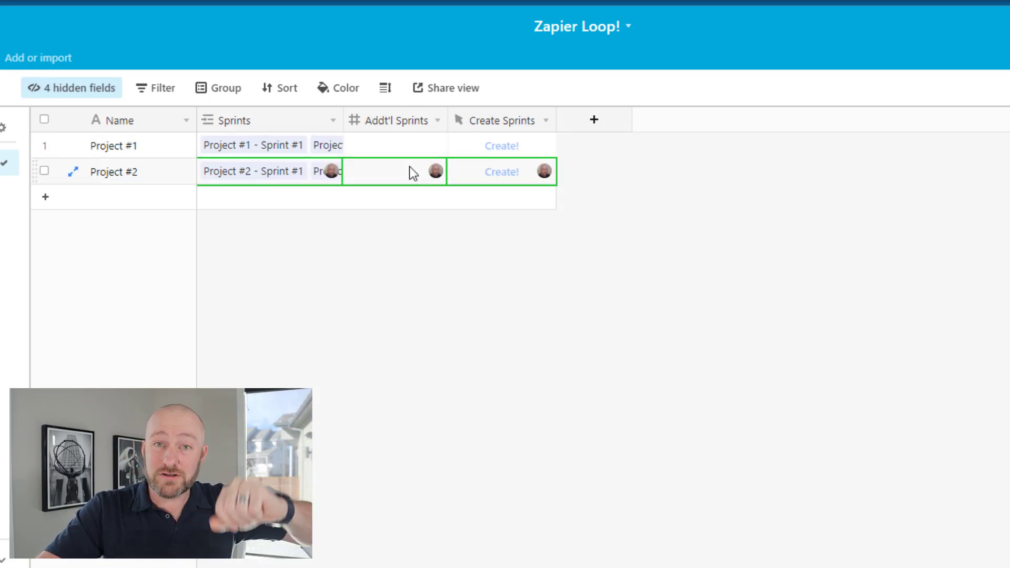
{"action": "left_click", "coordinate": [133, 63]}
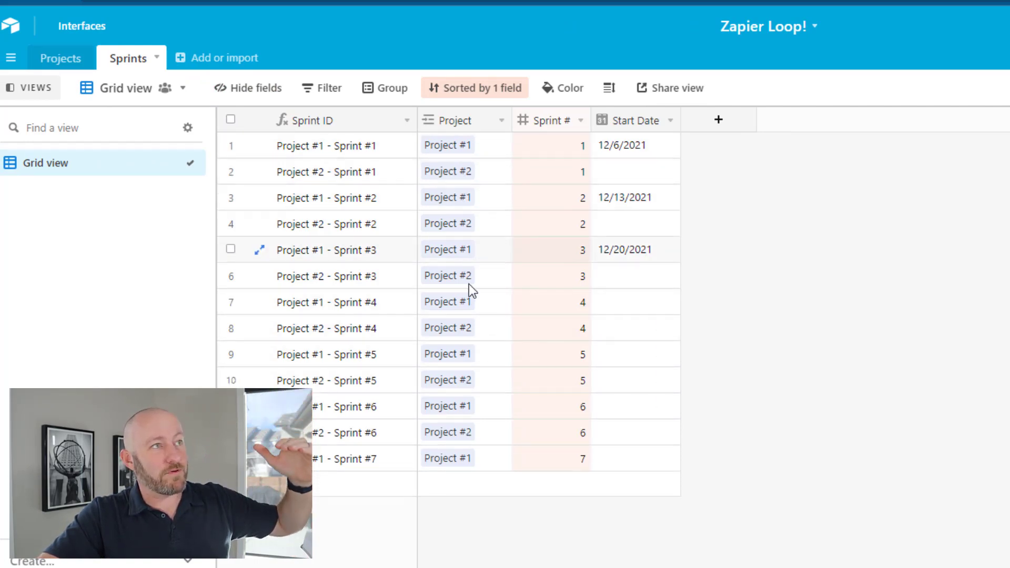
Step: Group the Sprints table records by the Project field
{"action": "right_click", "coordinate": [468, 118]}
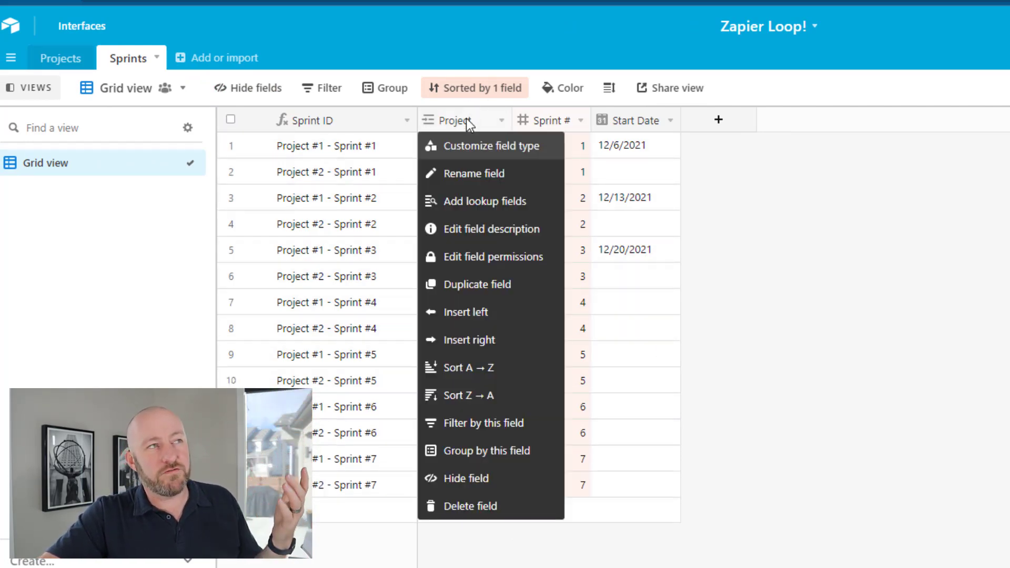
{"action": "left_click", "coordinate": [530, 450]}
{"action": "left_click", "coordinate": [939, 361]}
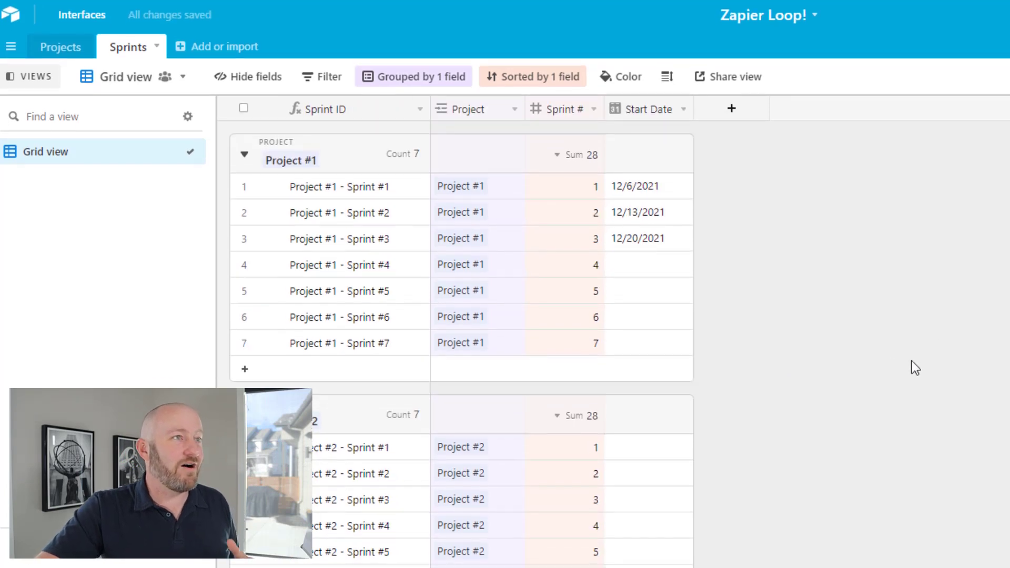
{"action": "scroll", "coordinate": [493, 392], "scroll_direction": "down", "scroll_amount": 3}
{"action": "left_click", "coordinate": [492, 379]}
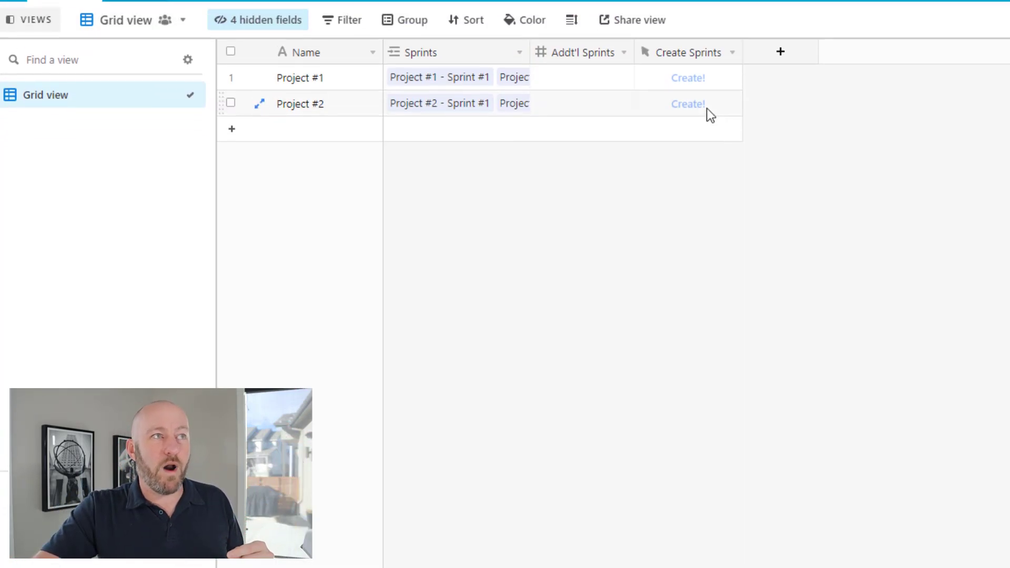
Step: Add 2 more sprints to Project #2 with Create!, and check the new sprints in Sprints
{"action": "left_click", "coordinate": [595, 150]}
{"action": "type", "text": "2"}
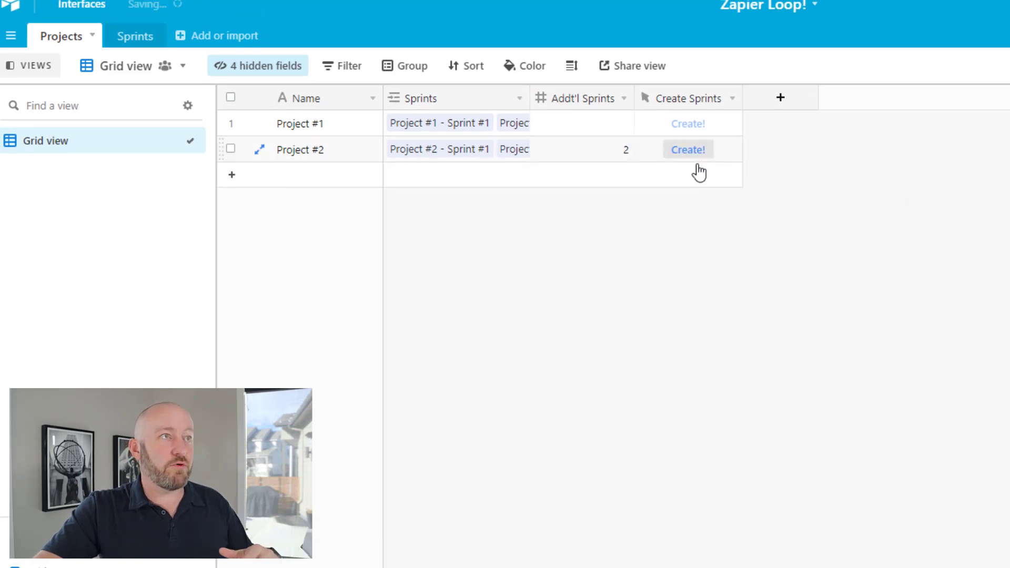
{"action": "left_click", "coordinate": [685, 152]}
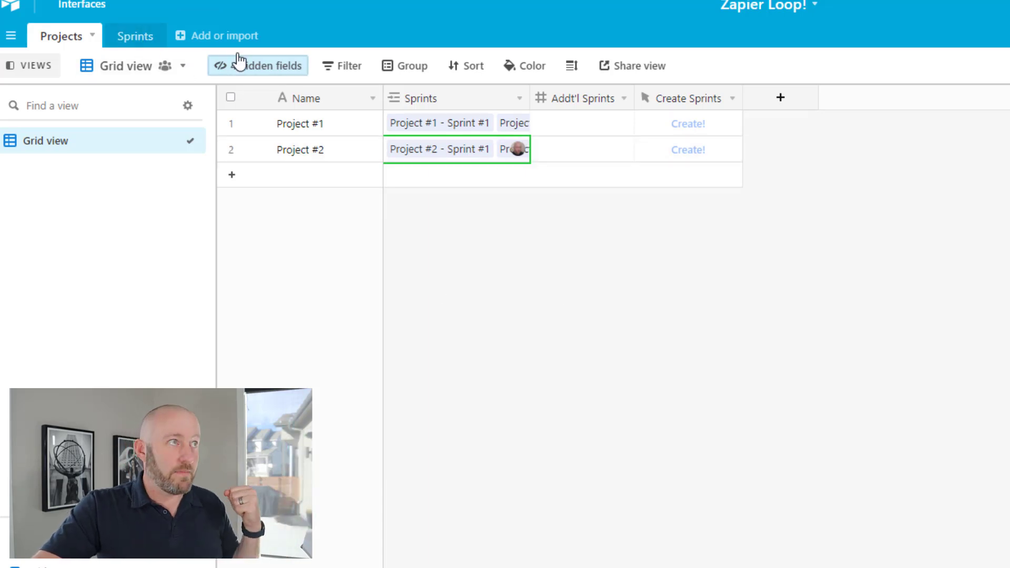
{"action": "left_click", "coordinate": [135, 37]}
{"action": "scroll", "coordinate": [832, 233], "scroll_direction": "down", "scroll_amount": 3}
{"action": "scroll", "coordinate": [862, 358], "scroll_direction": "down", "scroll_amount": 2}
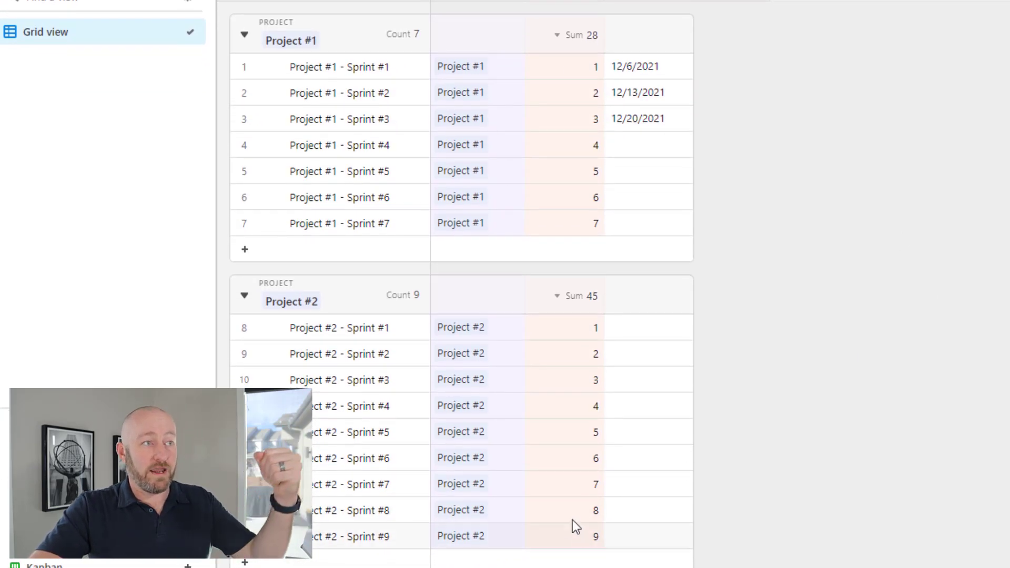
{"action": "left_click_drag", "start_coordinate": [572, 520], "coordinate": [568, 538]}
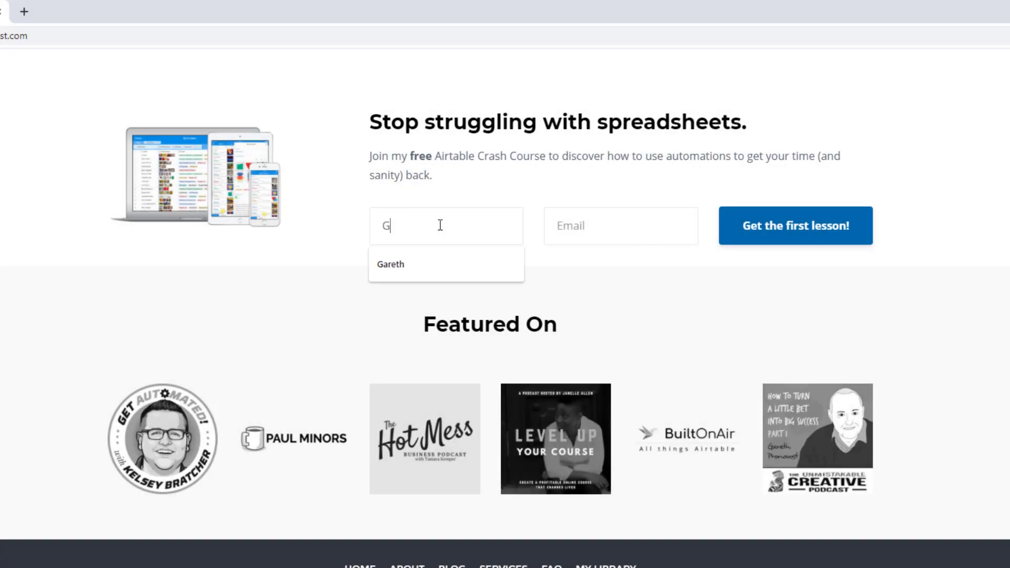
{"action": "type", "text": "garet"}
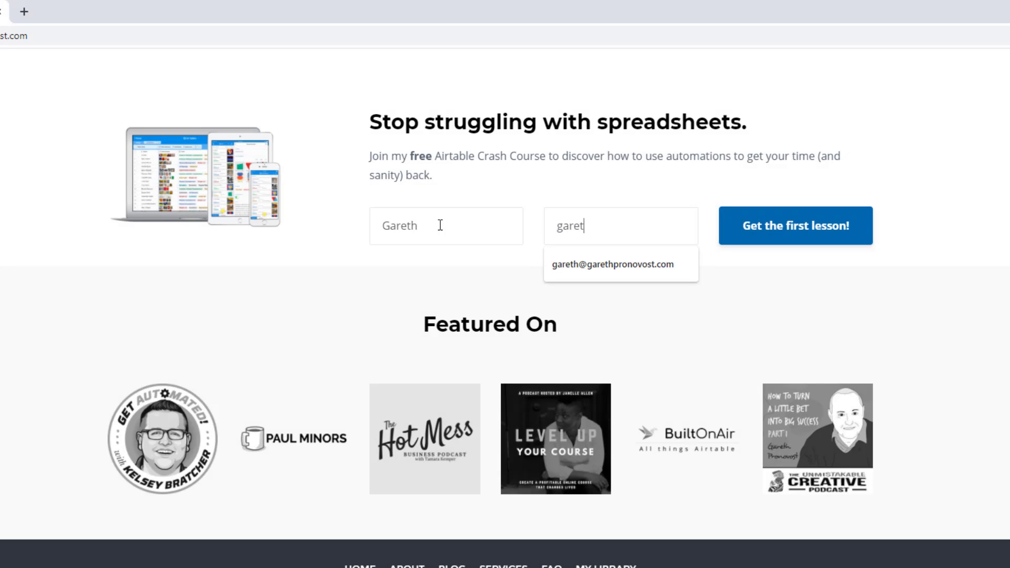
Step: Accept the suggested email in the crash course signup form, then go to the Services page
{"action": "key", "text": "Down"}
{"action": "key", "text": "Return"}
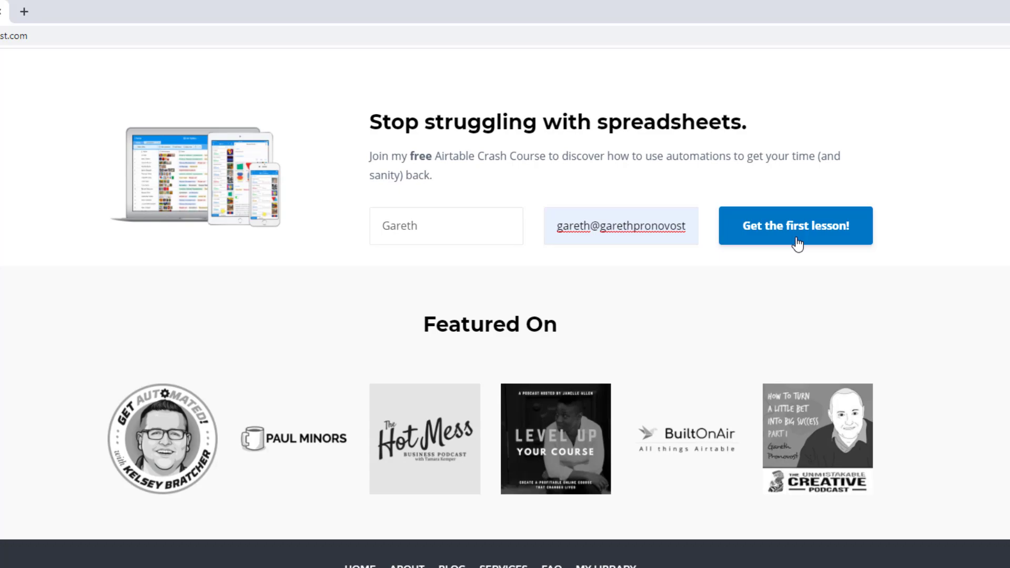
{"action": "scroll", "coordinate": [796, 243], "scroll_direction": "up", "scroll_amount": 10}
{"action": "scroll", "coordinate": [795, 244], "scroll_direction": "up", "scroll_amount": 10}
{"action": "scroll", "coordinate": [795, 244], "scroll_direction": "up", "scroll_amount": 10}
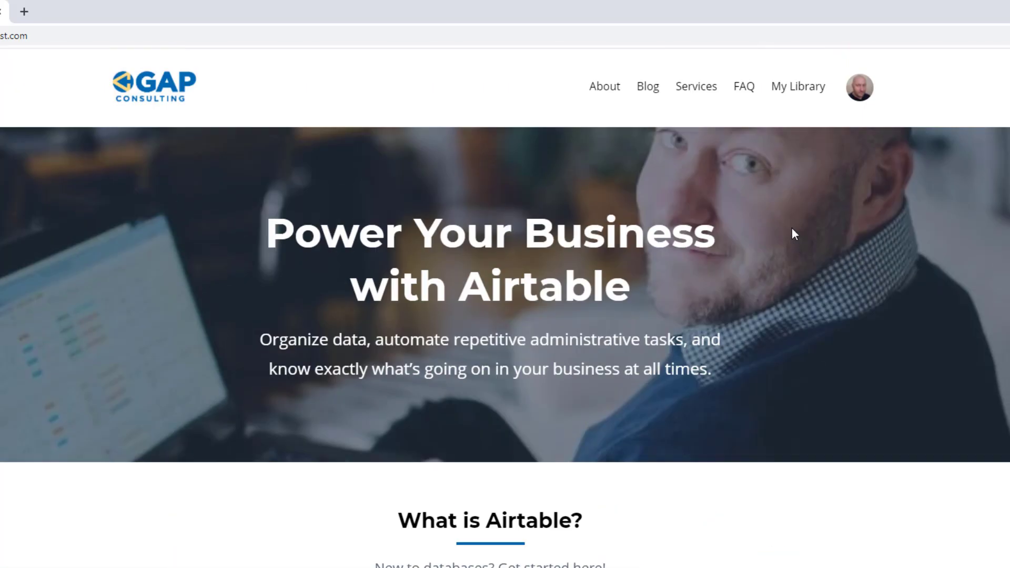
{"action": "left_click", "coordinate": [698, 89]}
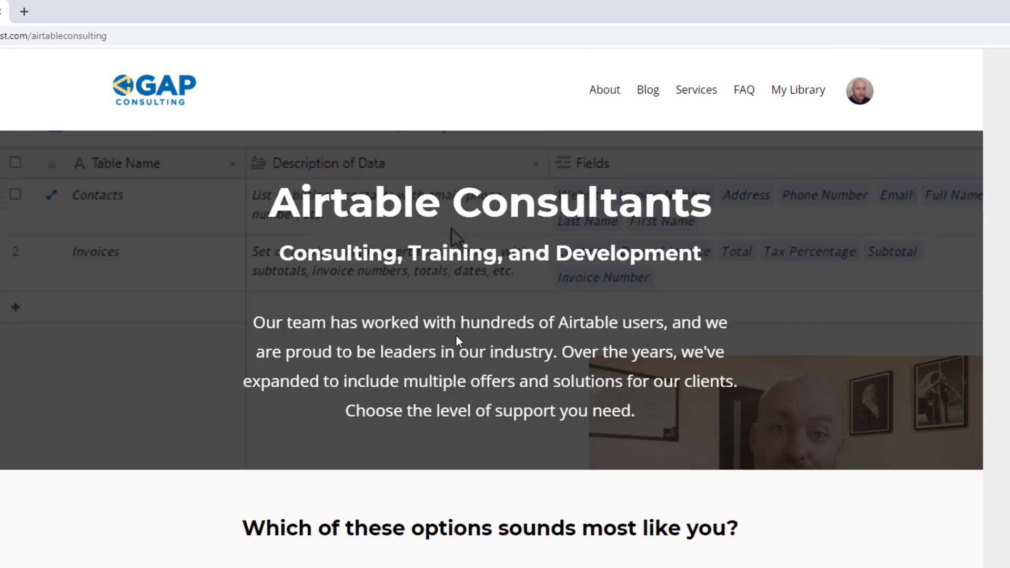
{"action": "scroll", "coordinate": [452, 217], "scroll_direction": "down", "scroll_amount": 8}
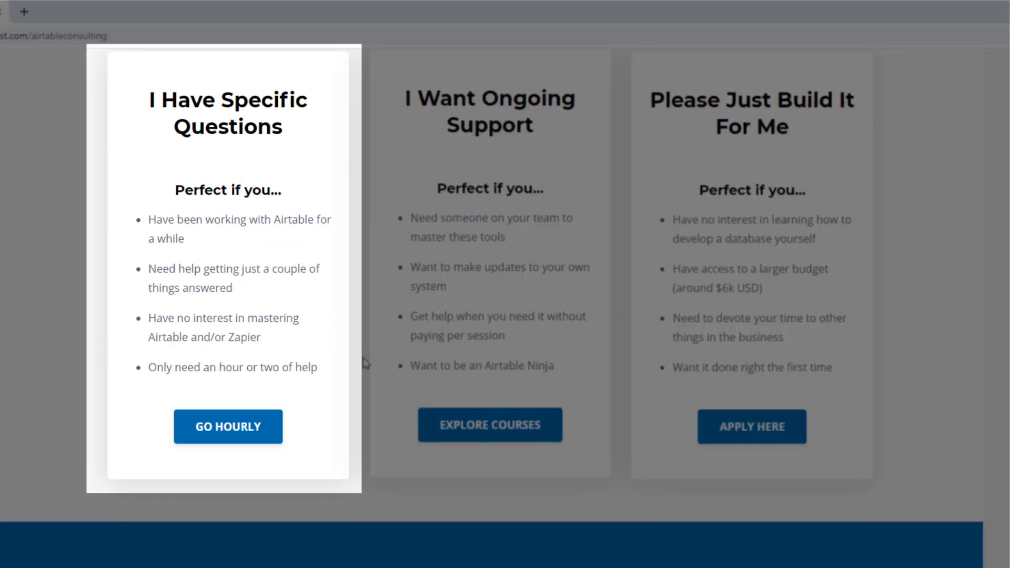